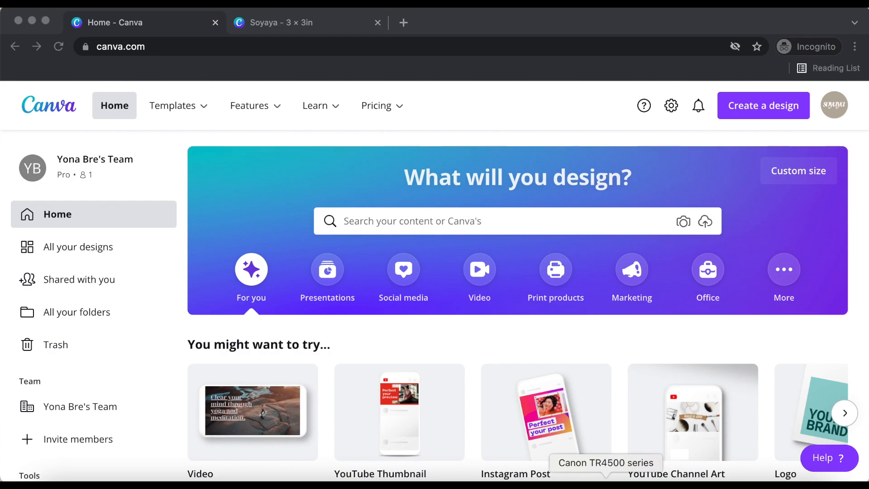
# Create a new blank design with a custom size of 3 in wide by 3 in high
pyautogui.click(506, 397)
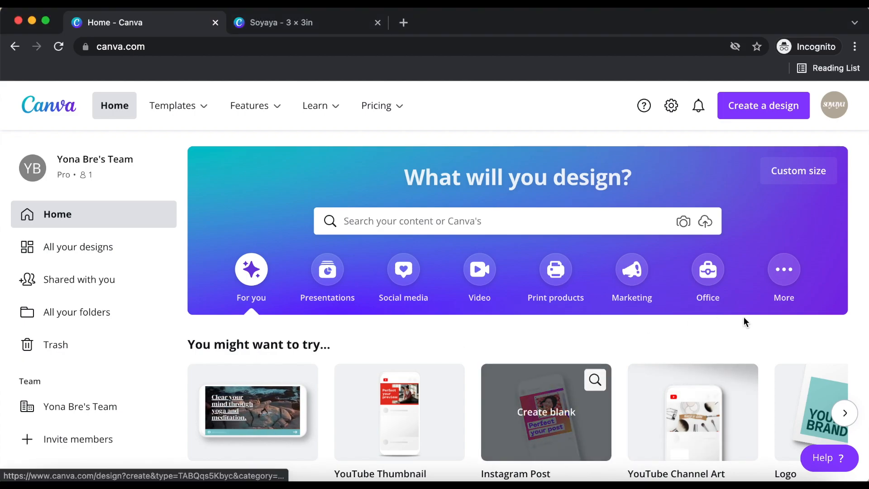
pyautogui.click(750, 116)
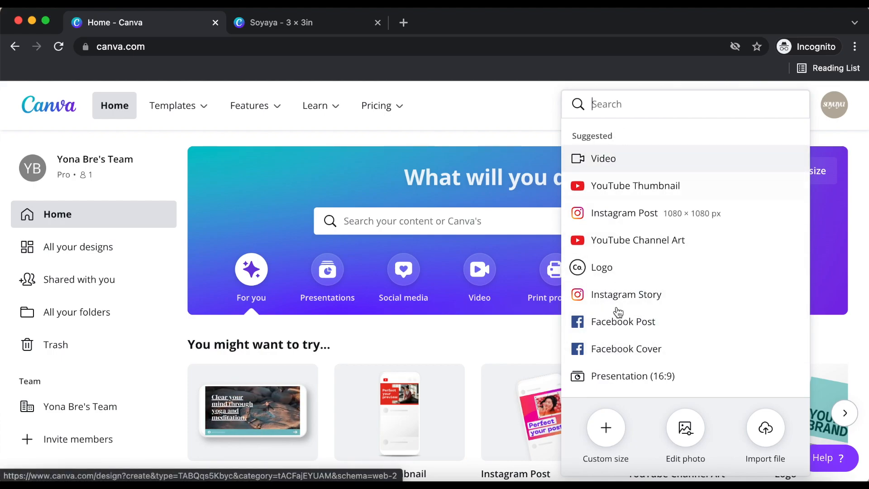
pyautogui.click(607, 431)
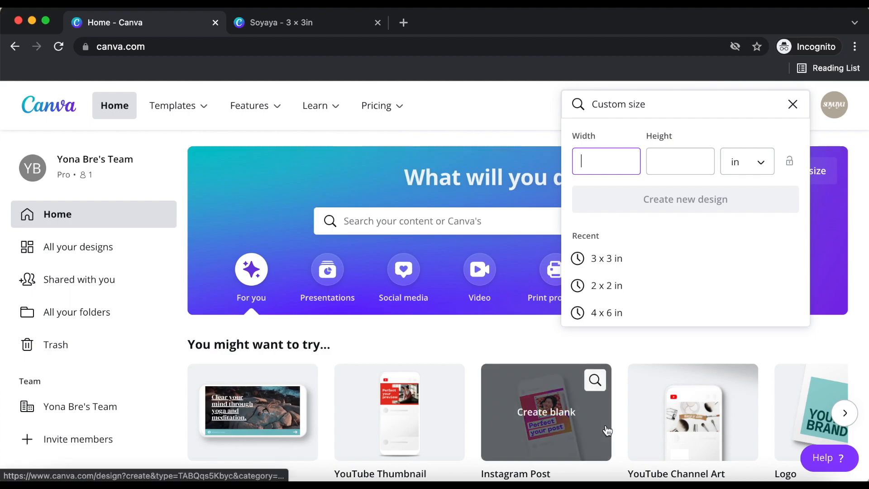
pyautogui.click(738, 168)
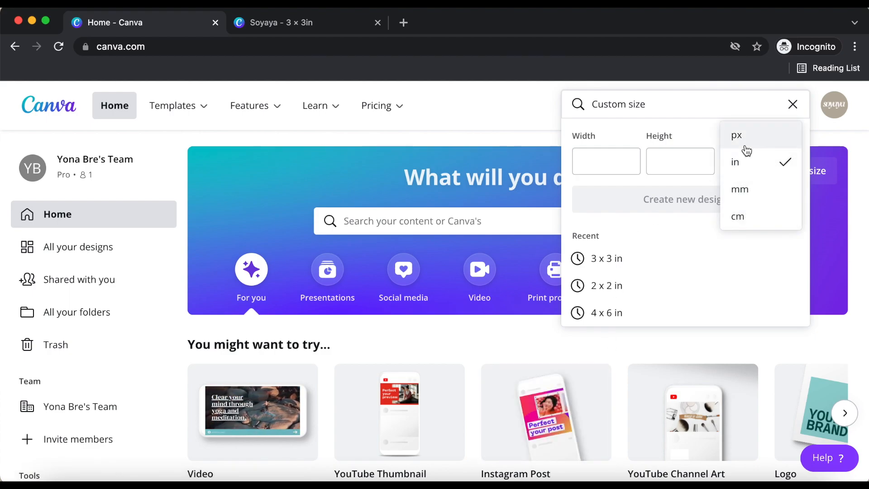
pyautogui.click(743, 170)
pyautogui.click(594, 167)
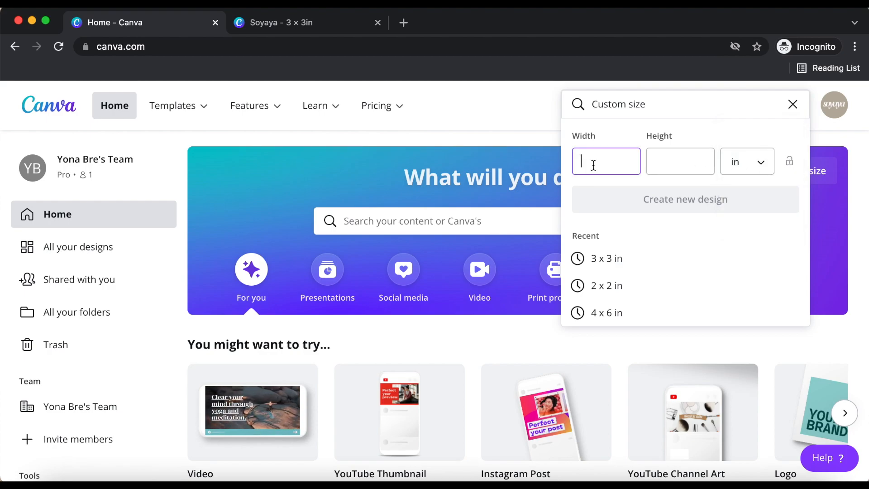
pyautogui.write('3')
pyautogui.click(653, 158)
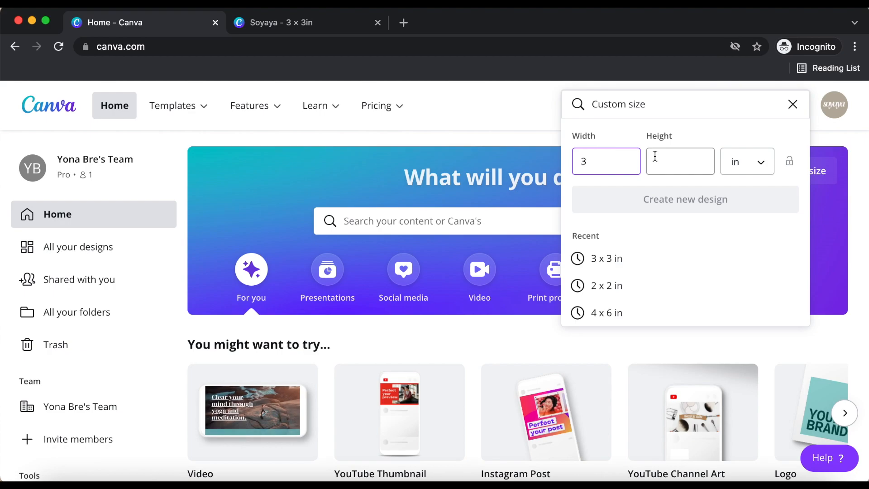
pyautogui.write('3')
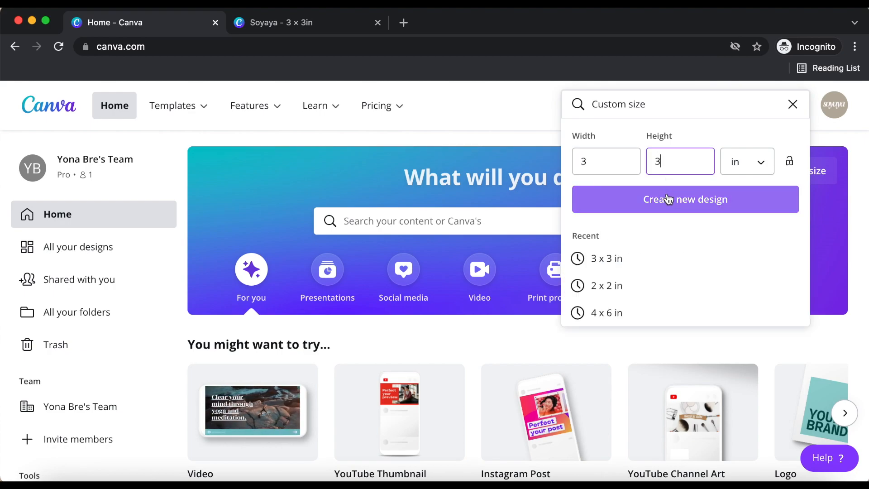
pyautogui.click(668, 202)
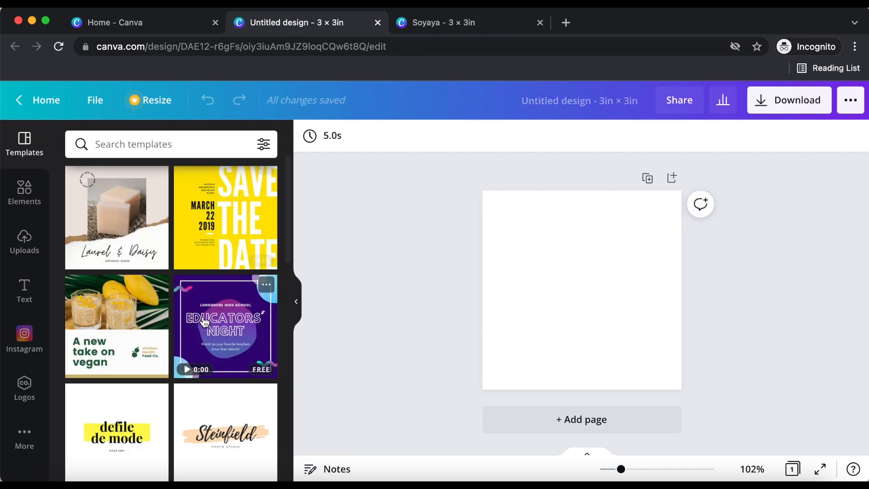
# Examine the ready-made templates offered for the blank 3 × 3 in design
pyautogui.scroll(-10, 206, 271)
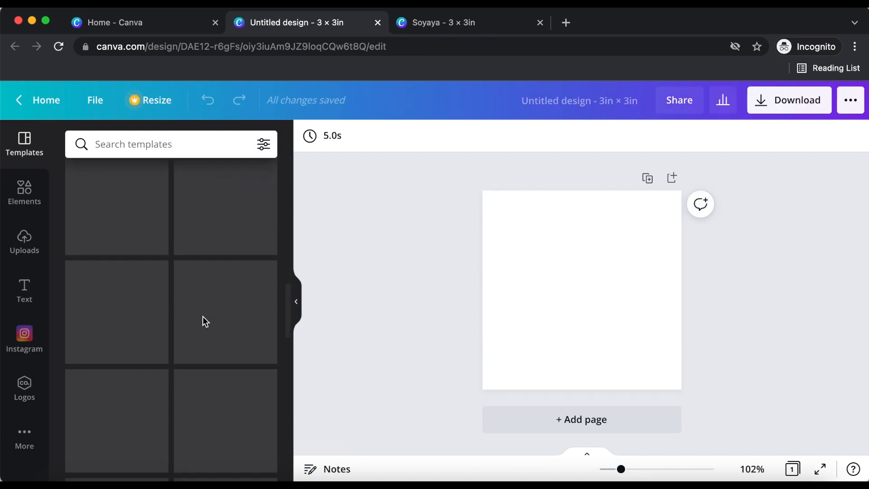
pyautogui.scroll(-10, 205, 321)
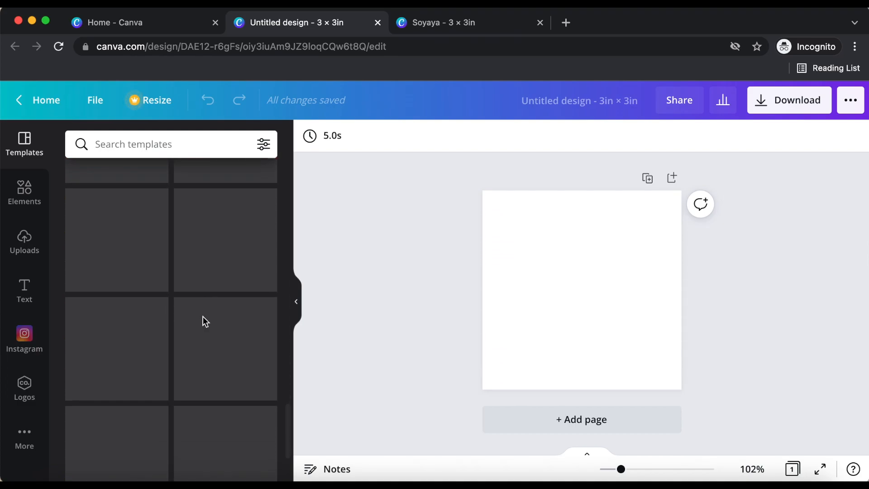
pyautogui.scroll(-5, 205, 322)
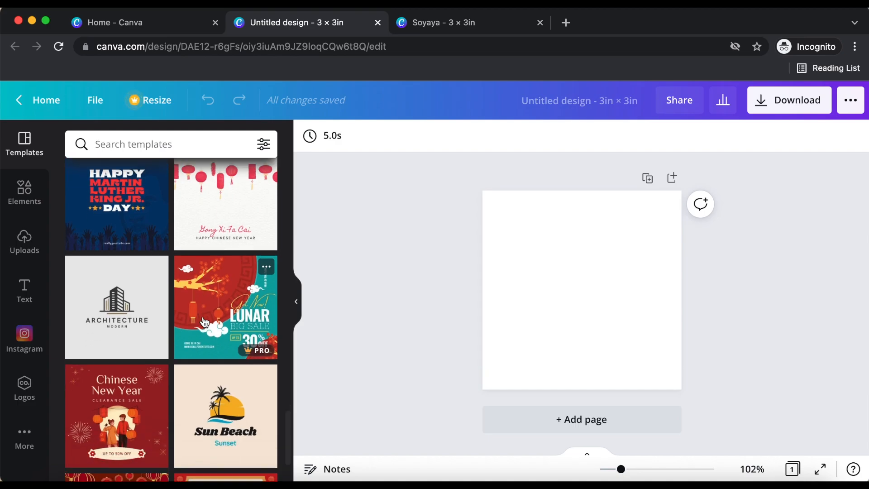
pyautogui.scroll(-10, 204, 322)
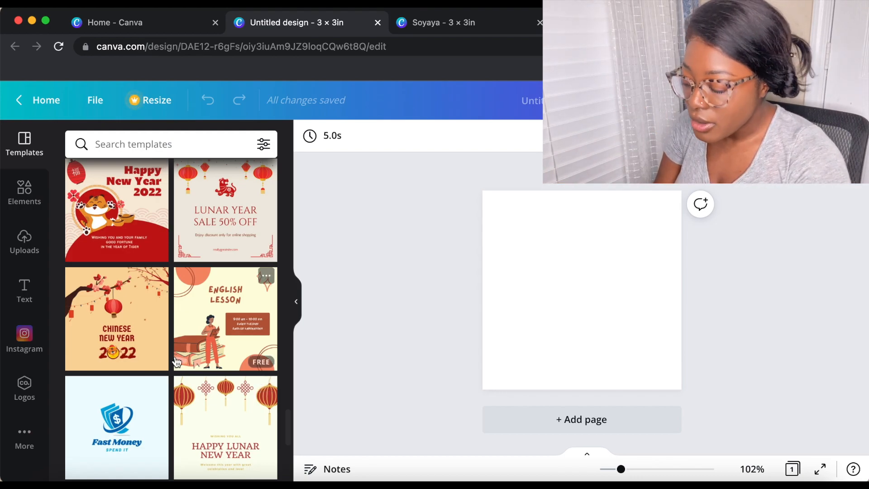
pyautogui.scroll(-5, 176, 359)
pyautogui.scroll(-2, 177, 362)
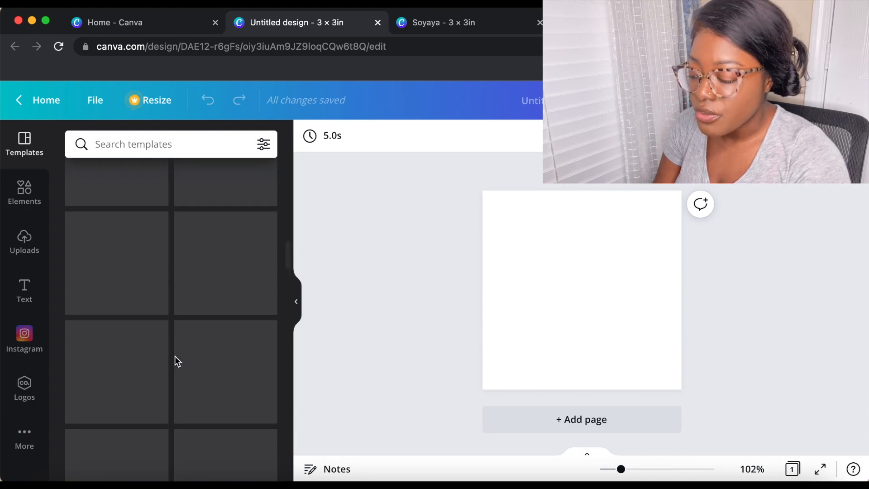
pyautogui.scroll(7, 176, 363)
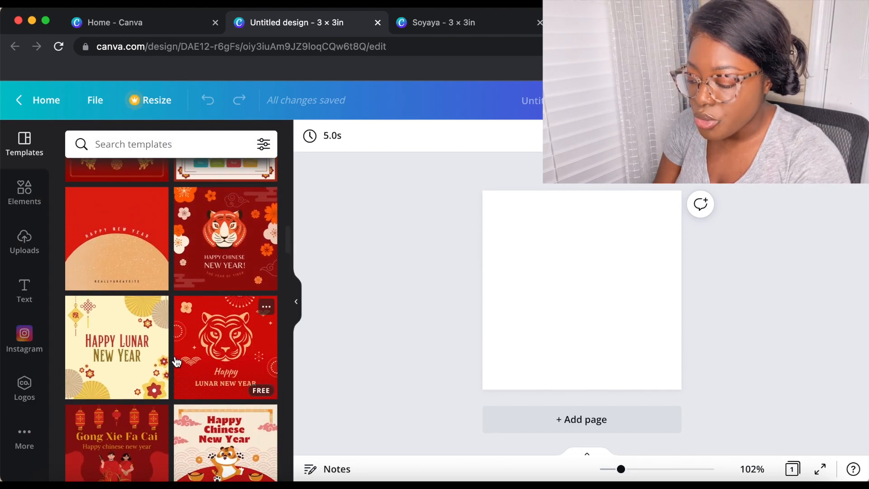
pyautogui.scroll(5, 176, 362)
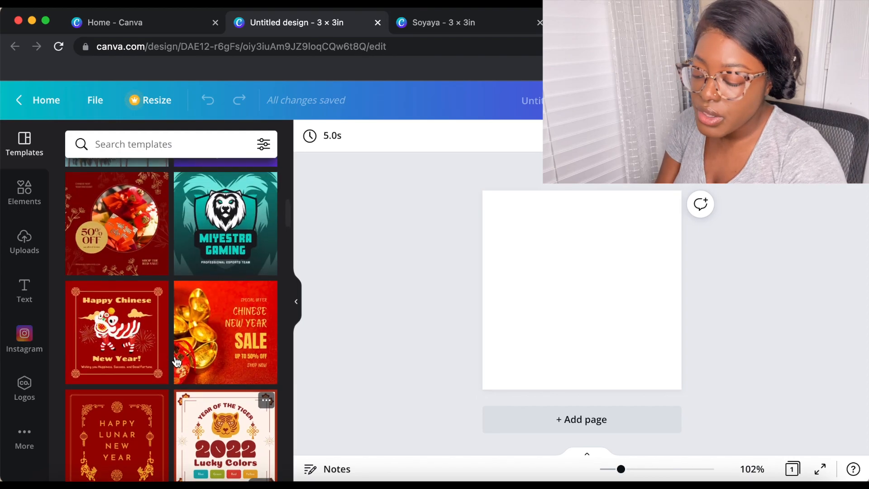
pyautogui.scroll(4, 176, 362)
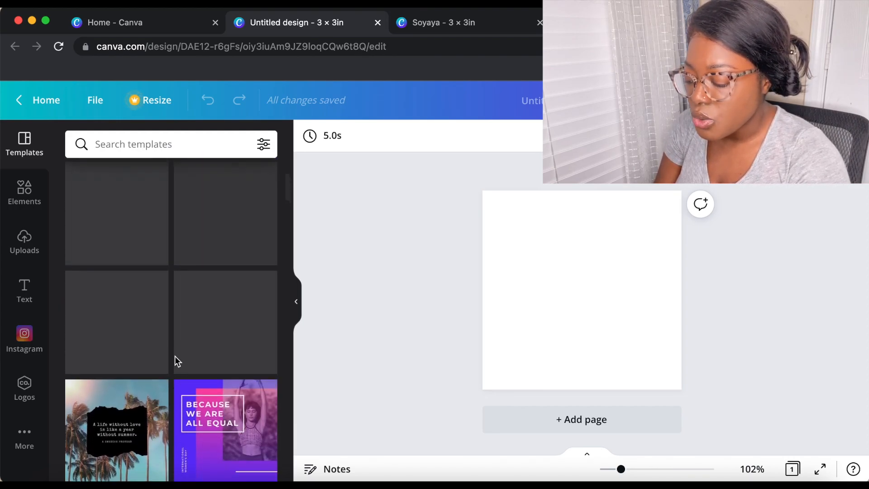
pyautogui.scroll(5, 177, 362)
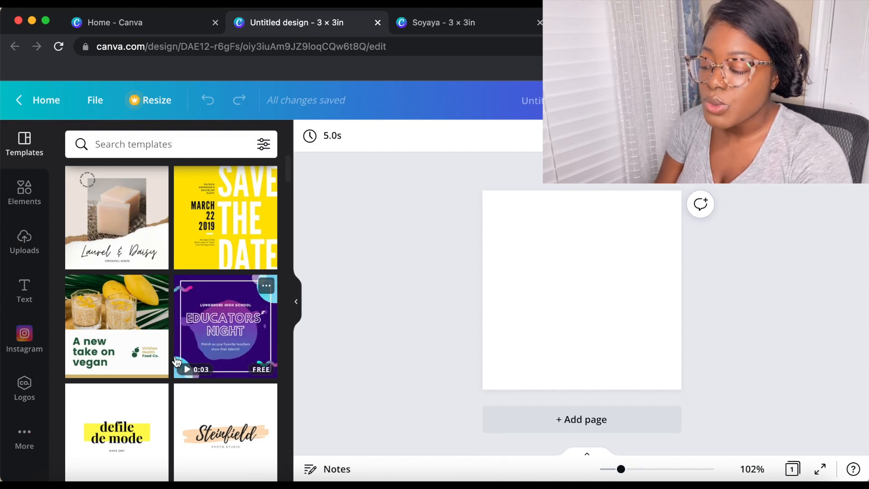
pyautogui.scroll(-1, 177, 362)
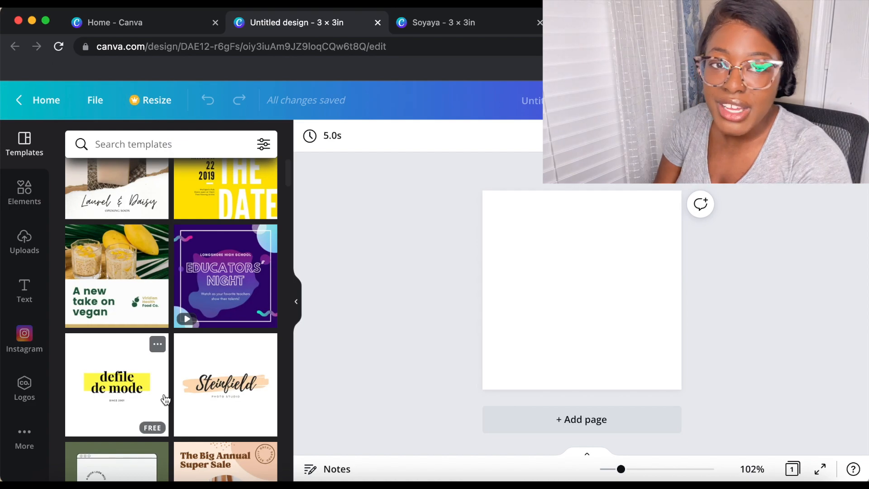
pyautogui.scroll(-5, 166, 410)
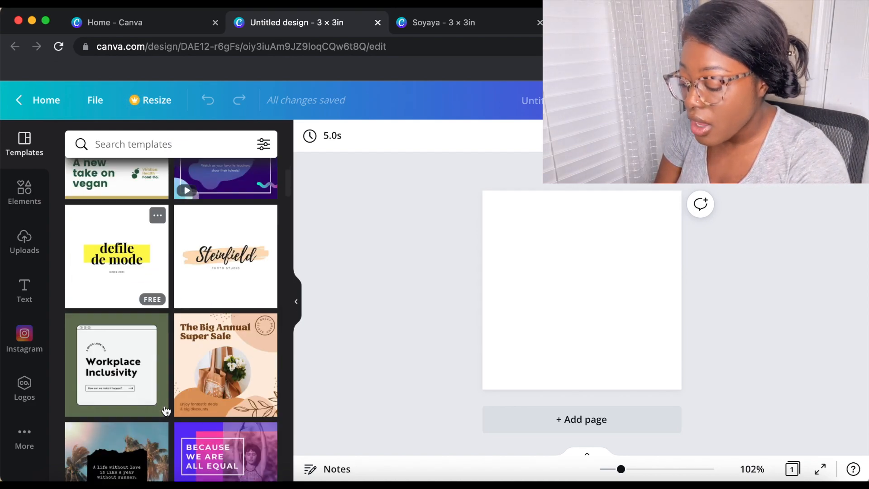
pyautogui.scroll(7, 166, 411)
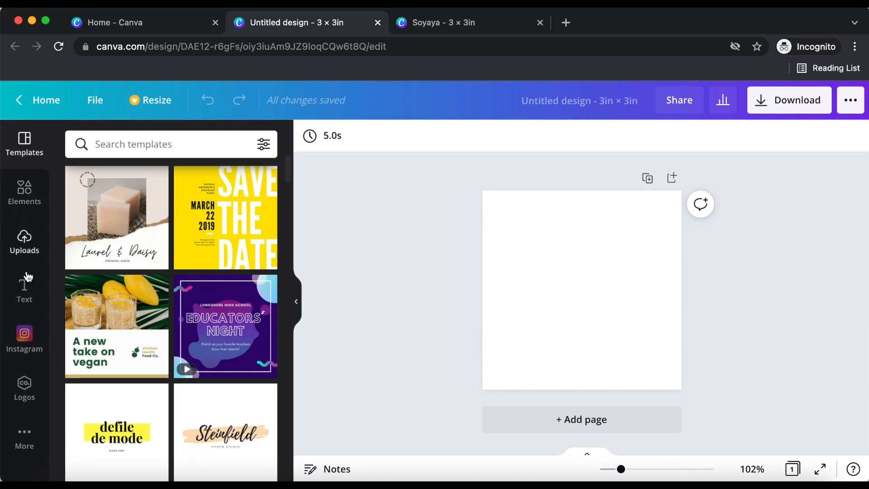
# Add a subheading text to the blank page and make it read "SERENE"
pyautogui.click(24, 290)
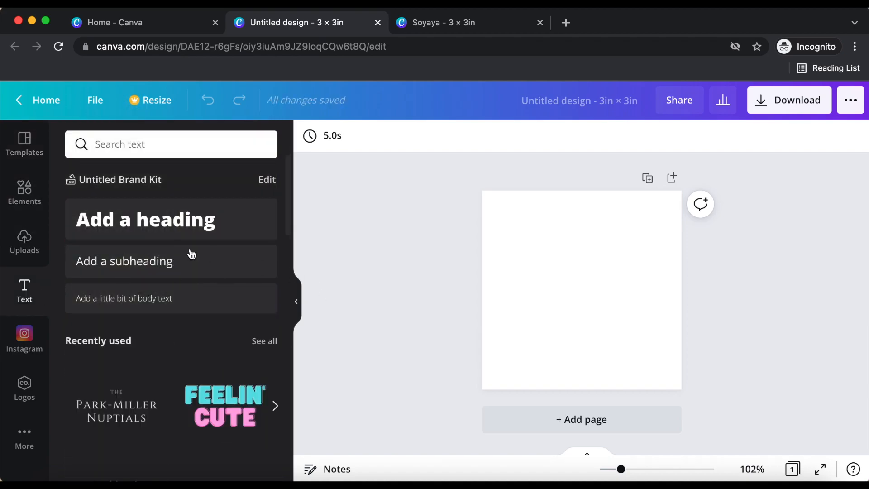
pyautogui.click(159, 259)
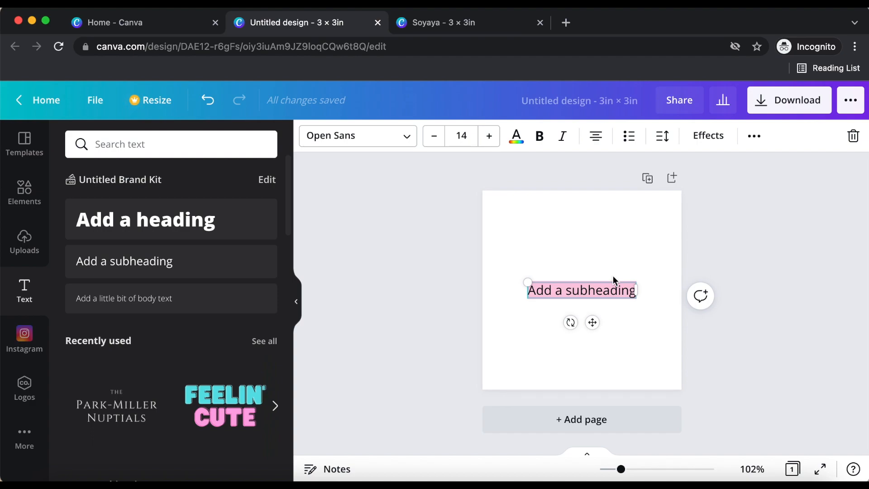
pyautogui.write('SERENE')
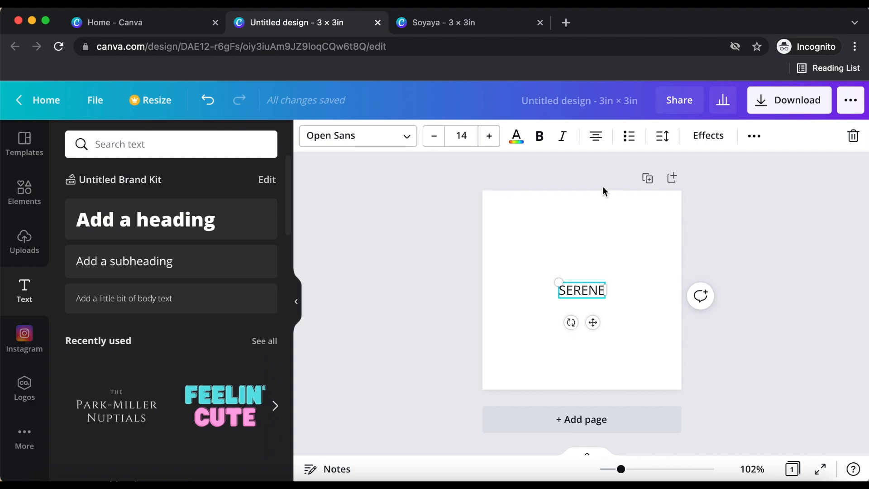
# Try Playfair Display on the SERENE text, look through the other fonts, and set the font to Afrah
pyautogui.click(373, 145)
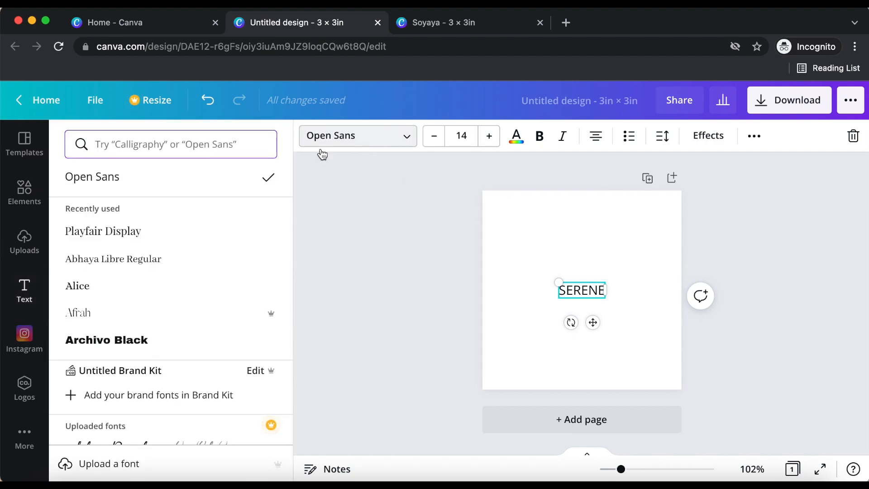
pyautogui.click(132, 237)
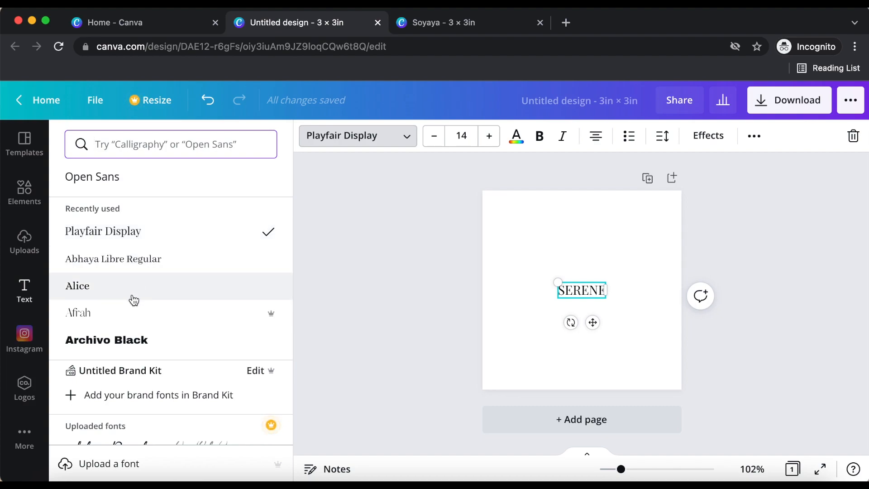
pyautogui.scroll(-4, 133, 299)
pyautogui.scroll(-10, 133, 299)
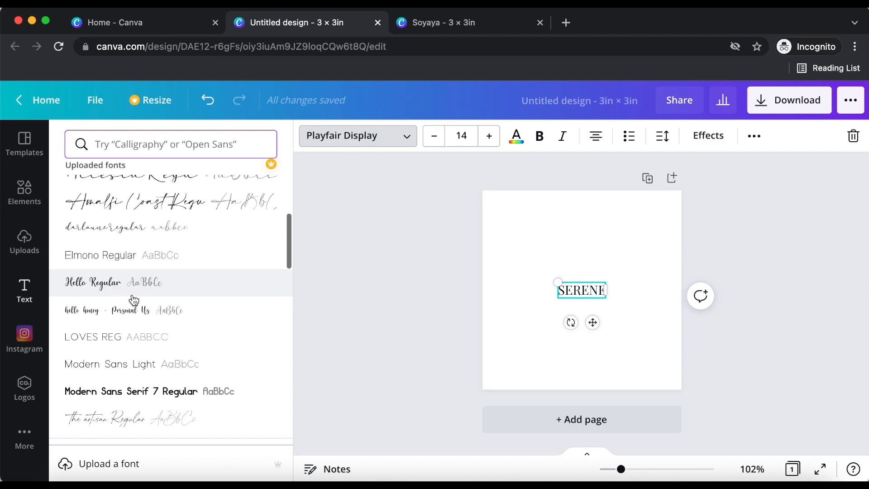
pyautogui.scroll(-4, 133, 300)
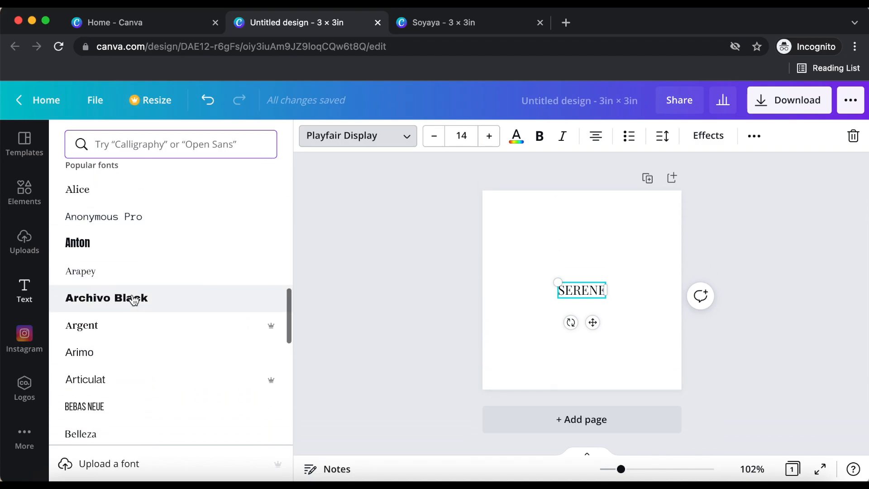
pyautogui.scroll(14, 133, 301)
pyautogui.scroll(-7, 134, 300)
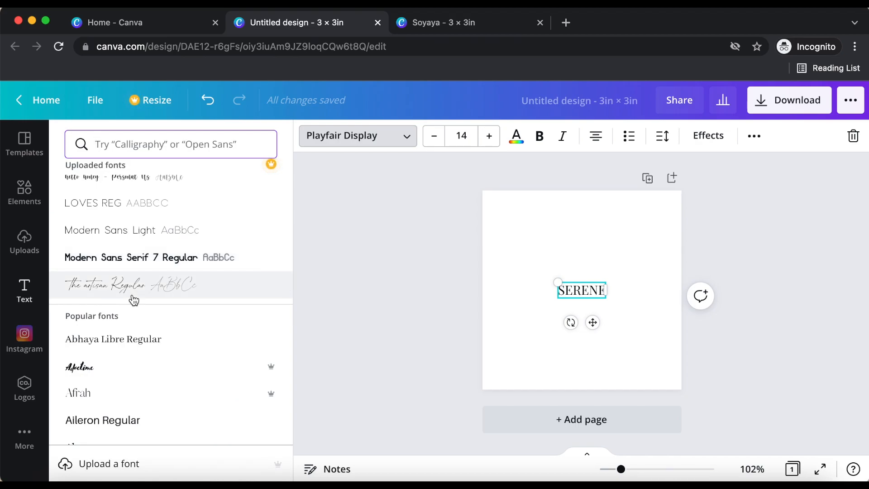
pyautogui.scroll(-1, 133, 298)
pyautogui.scroll(8, 132, 297)
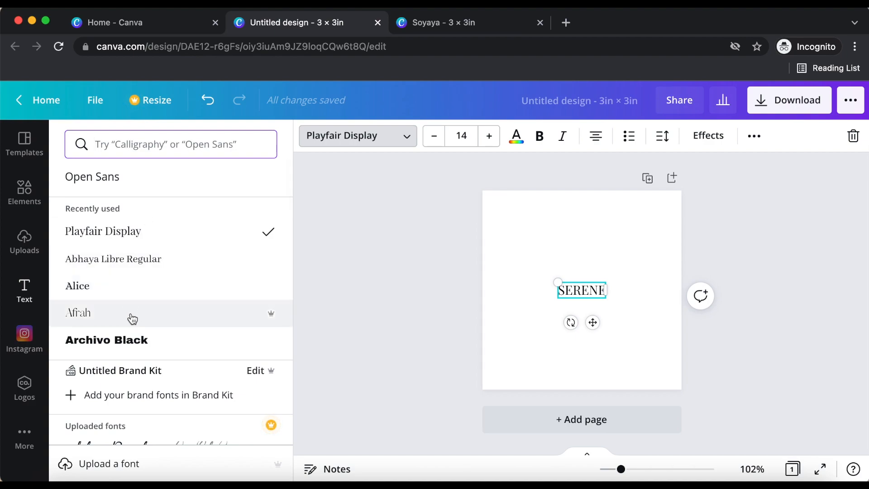
pyautogui.click(132, 317)
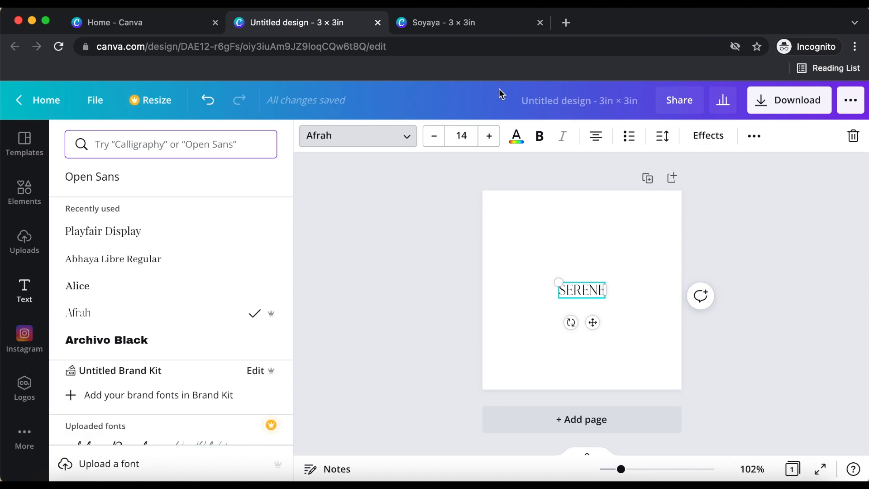
# Set the SERENE text's font size to 32 and place it horizontally centred in the upper part of the page
pyautogui.click(460, 136)
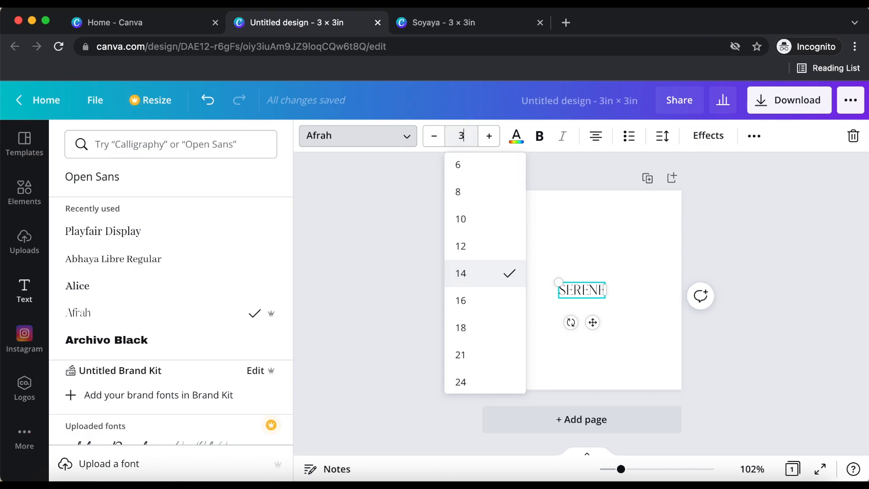
pyautogui.write('32')
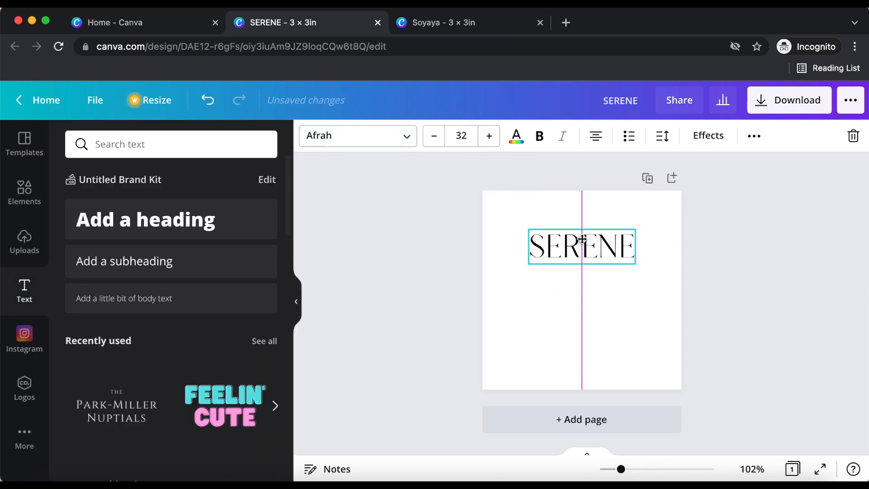
pyautogui.moveTo(582, 239); pyautogui.dragTo(585, 245)
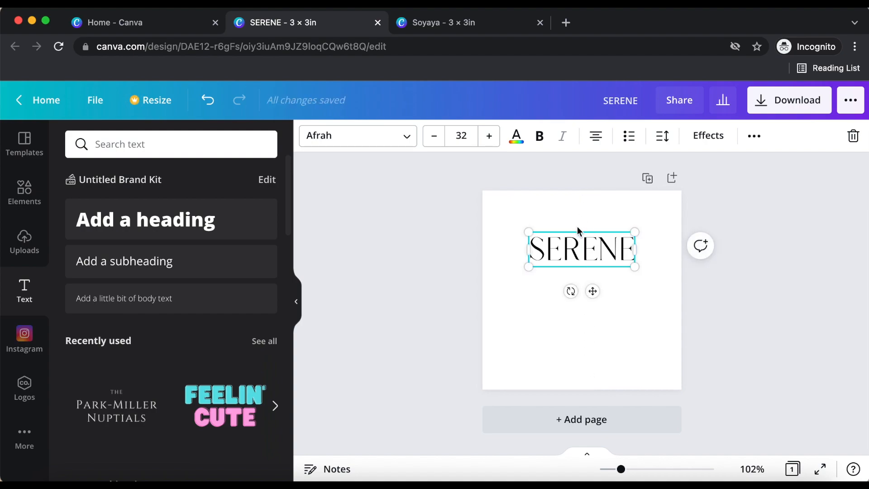
pyautogui.moveTo(574, 256)
pyautogui.mouseDown()
pyautogui.moveTo(574, 241)
pyautogui.moveTo(574, 256)
pyautogui.mouseUp()
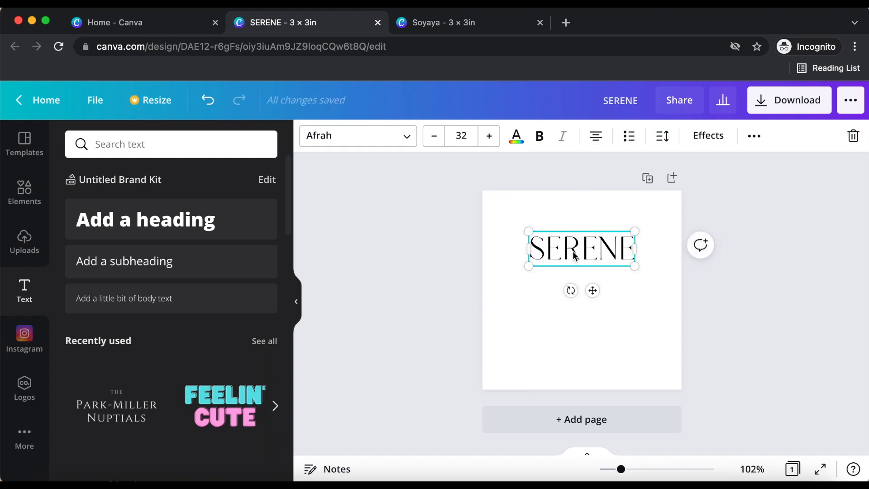
pyautogui.click(547, 208)
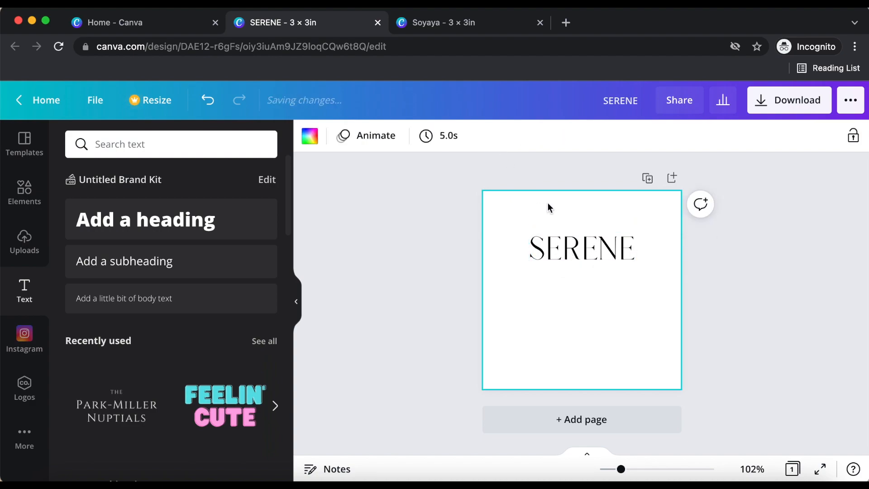
# Enlarge the SERENE text to font size 43.3 and centre it horizontally in the upper part of the page
pyautogui.click(557, 257)
pyautogui.moveTo(529, 229); pyautogui.dragTo(511, 225)
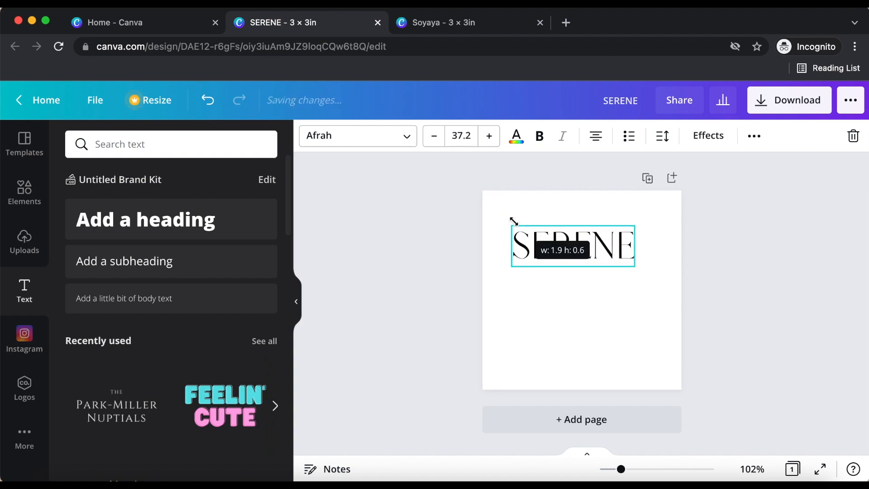
pyautogui.click(446, 135)
pyautogui.click(490, 136)
pyautogui.click(488, 137)
pyautogui.click(489, 137)
pyautogui.click(489, 137)
pyautogui.click(488, 137)
pyautogui.click(488, 137)
pyautogui.click(601, 290)
pyautogui.moveTo(600, 256); pyautogui.dragTo(607, 256)
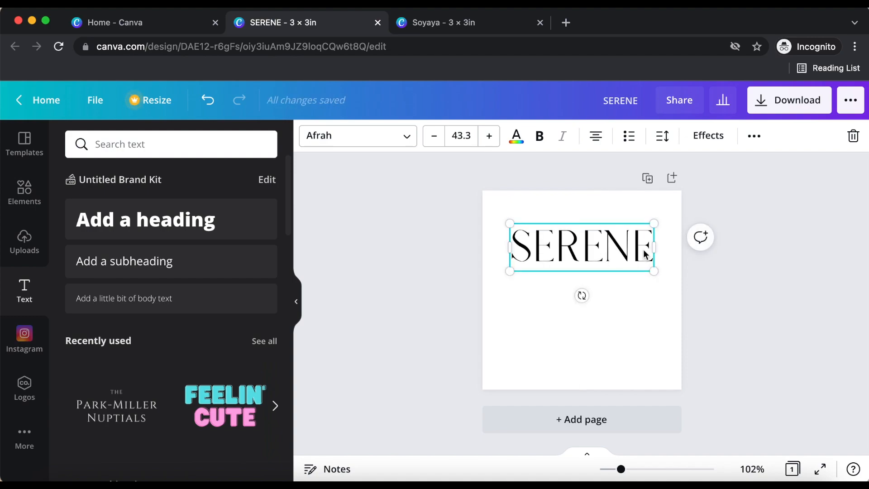
# Add a subheading reading "hand-poured coconut-soy candle" and place it centred in the lower part of the page
pyautogui.click(160, 273)
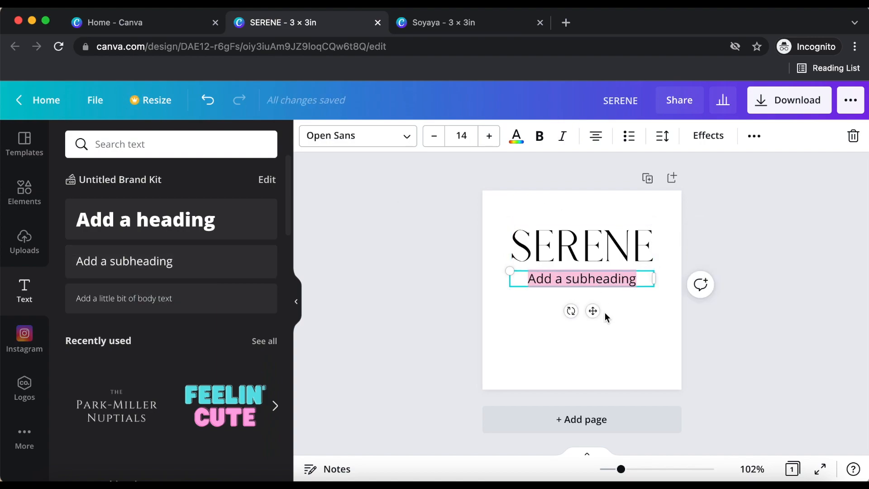
pyautogui.write('ha')
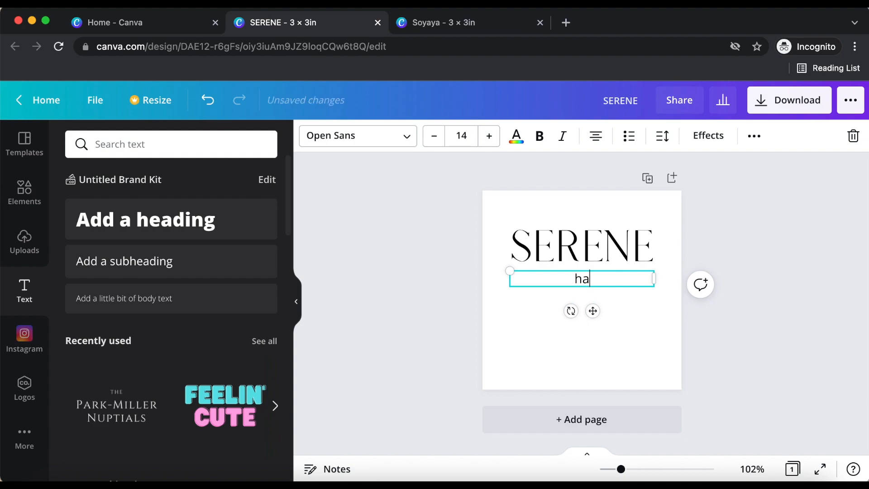
pyautogui.write('nd-poured c')
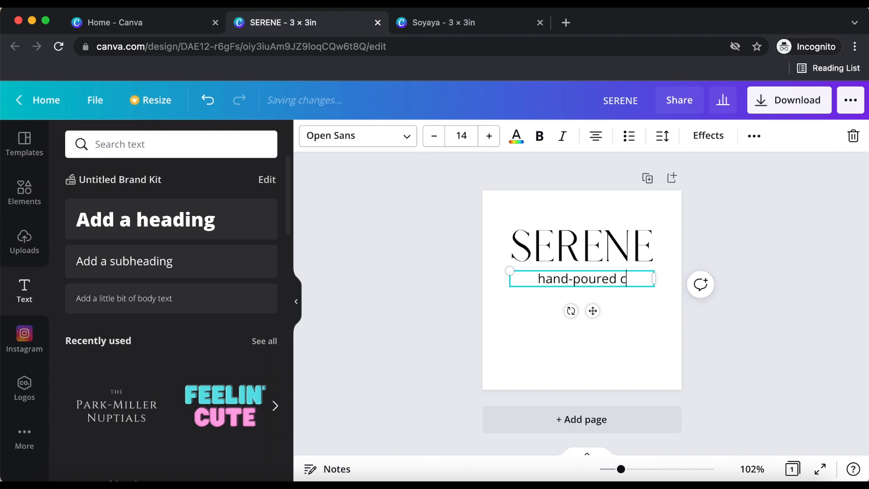
pyautogui.write('oconut-s')
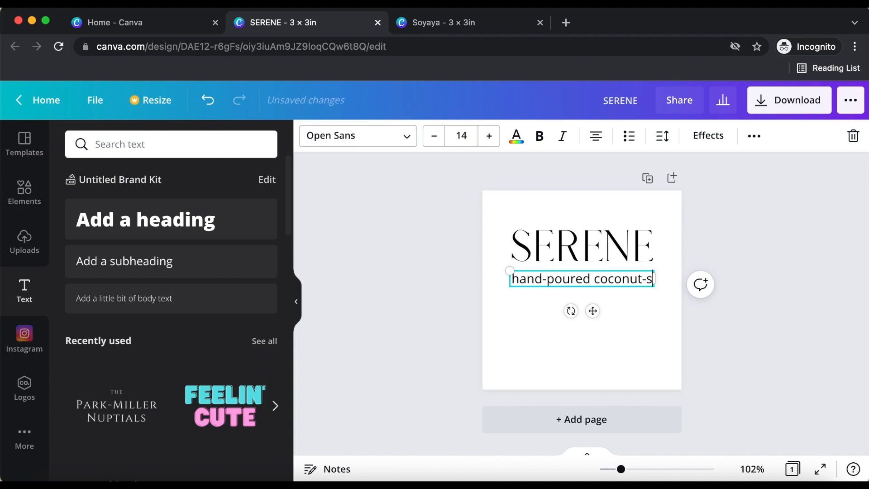
pyautogui.write('oy candle')
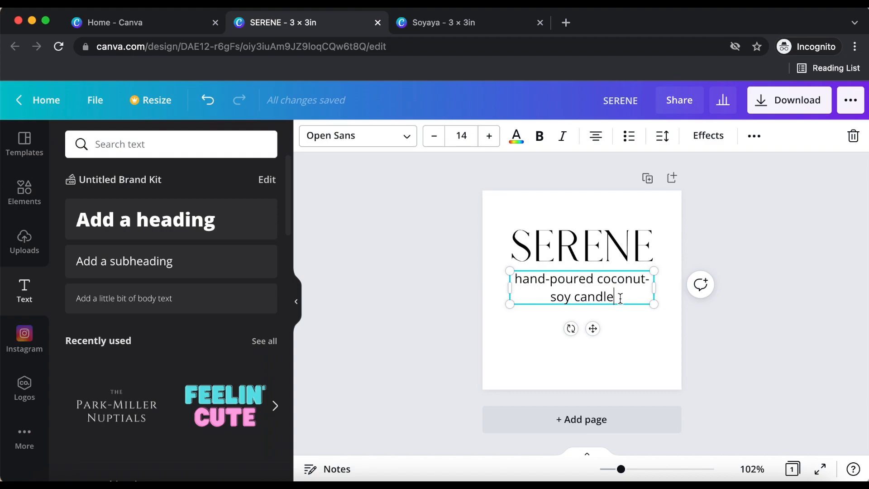
pyautogui.moveTo(593, 329); pyautogui.dragTo(594, 381)
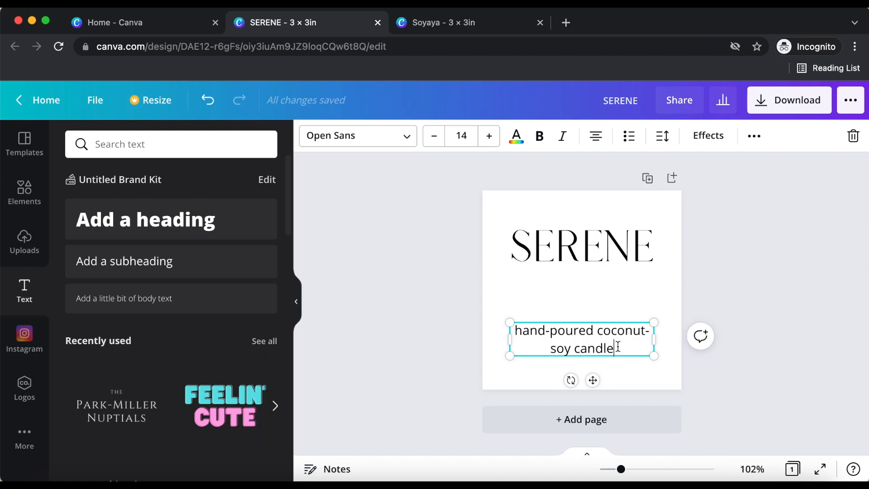
# Set the font of the "hand-poured coconut-soy candle" text to Playfair Display
pyautogui.moveTo(618, 347); pyautogui.dragTo(520, 334)
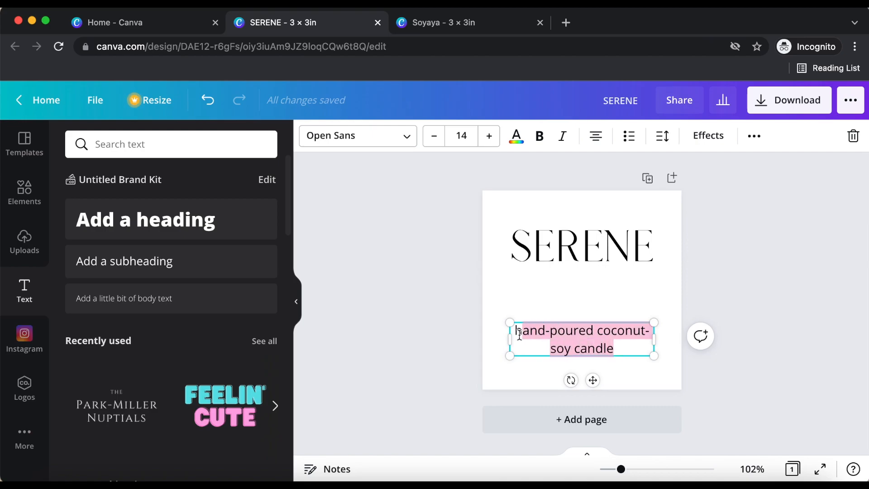
pyautogui.click(370, 143)
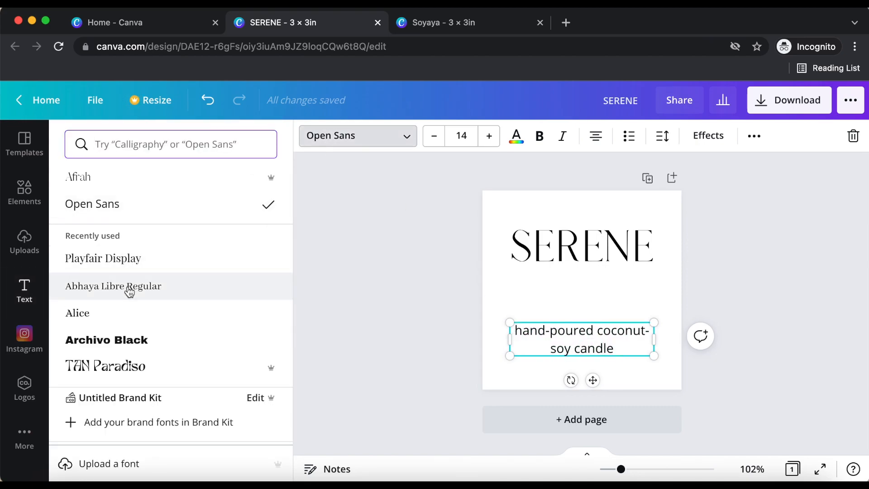
pyautogui.click(132, 260)
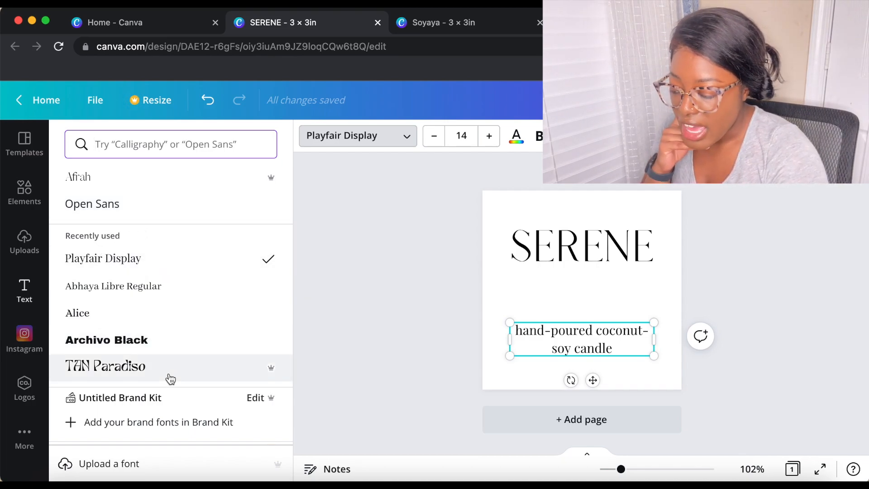
# Try several of the uploaded fonts on the tagline, then return it to Playfair Display
pyautogui.scroll(-2, 139, 389)
pyautogui.click(135, 299)
pyautogui.click(136, 299)
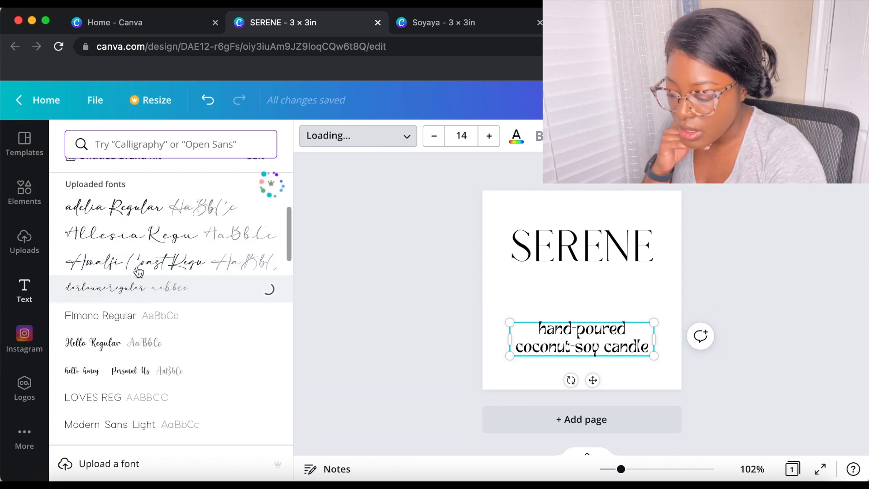
pyautogui.scroll(-3, 145, 304)
pyautogui.scroll(10, 146, 312)
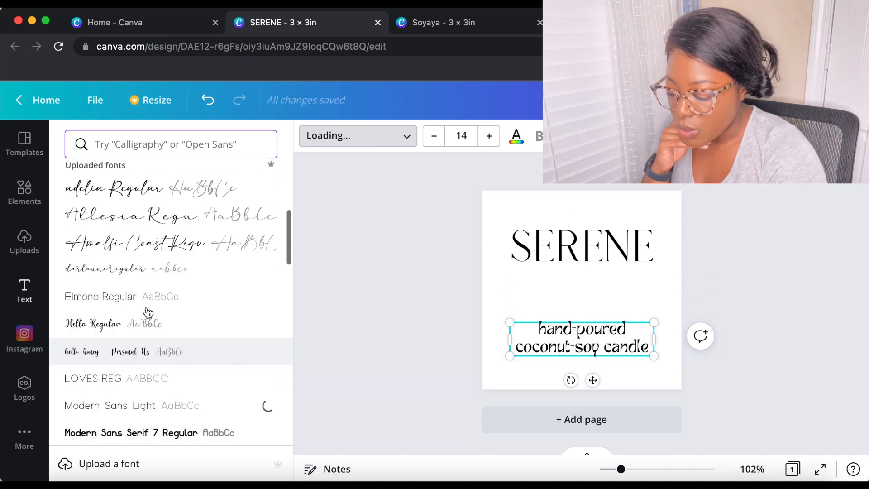
pyautogui.click(139, 263)
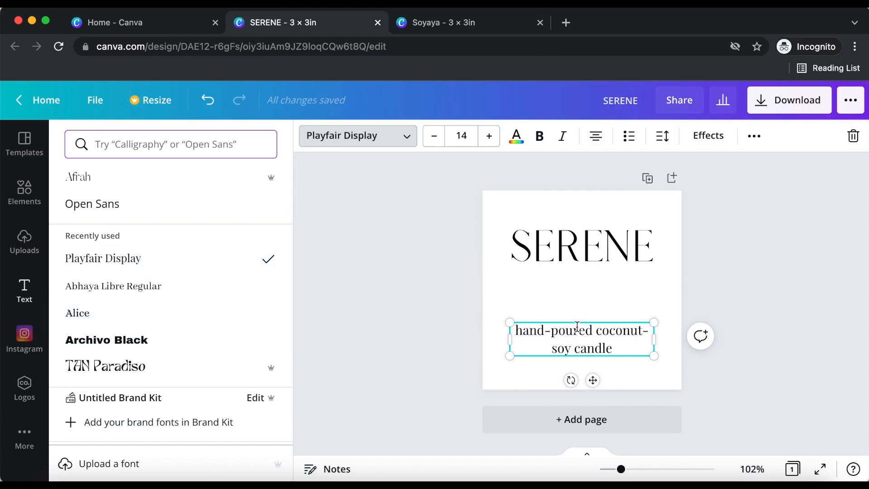
# Italicise the whole tagline and set its letter spacing to 98 and line spacing to 1.94
pyautogui.moveTo(613, 349); pyautogui.dragTo(509, 324)
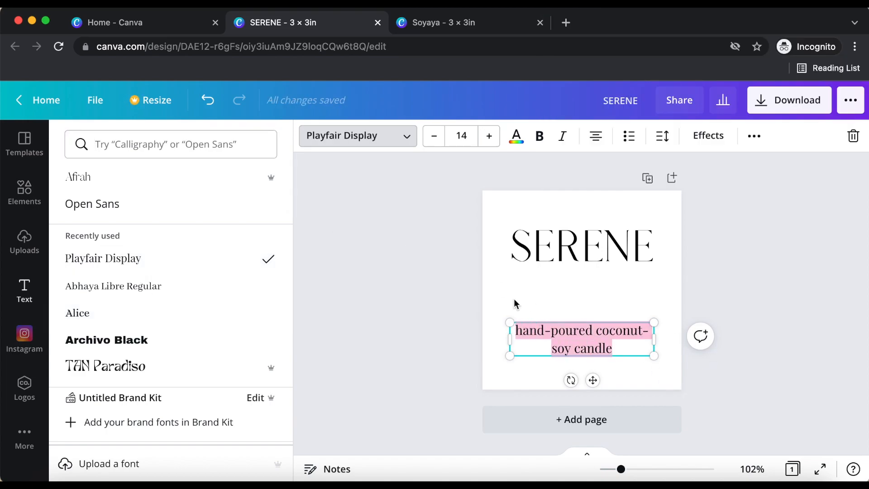
pyautogui.click(563, 136)
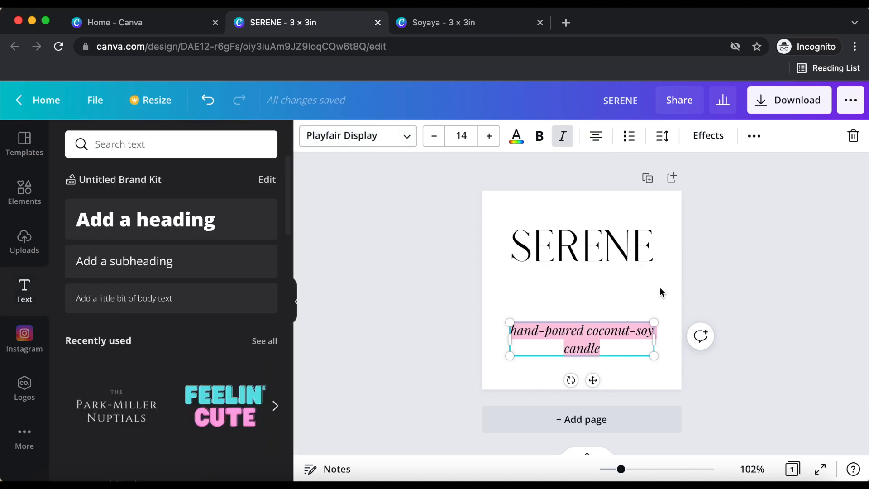
pyautogui.click(663, 139)
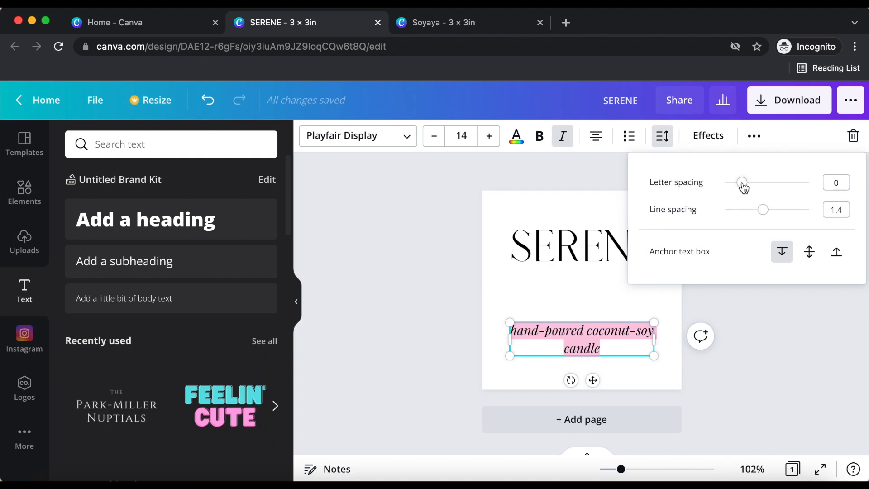
pyautogui.moveTo(763, 210); pyautogui.dragTo(785, 212)
pyautogui.moveTo(745, 185)
pyautogui.mouseDown()
pyautogui.moveTo(801, 185)
pyautogui.moveTo(735, 189)
pyautogui.moveTo(751, 188)
pyautogui.mouseUp()
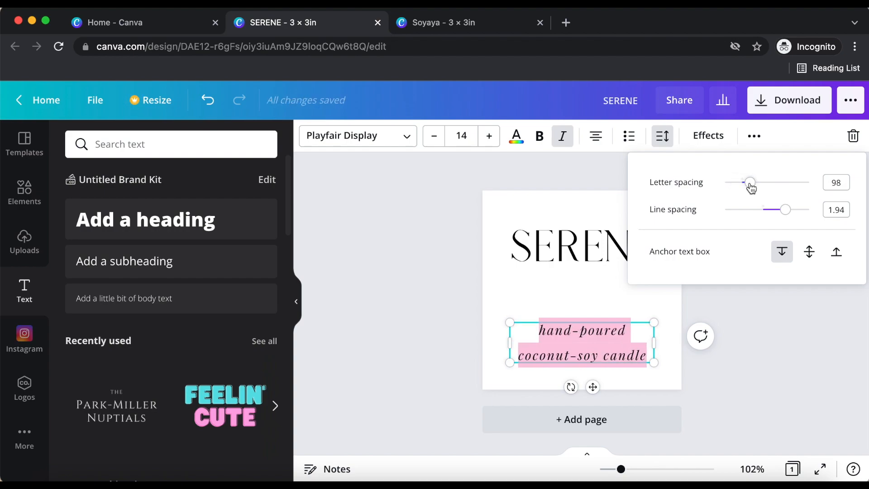
# Reduce the tagline's font size to 9 so that it fits on one line as wide as SERENE
pyautogui.click(434, 137)
pyautogui.click(434, 137)
pyautogui.click(435, 137)
pyautogui.click(435, 137)
pyautogui.click(434, 137)
pyautogui.click(435, 137)
pyautogui.click(435, 137)
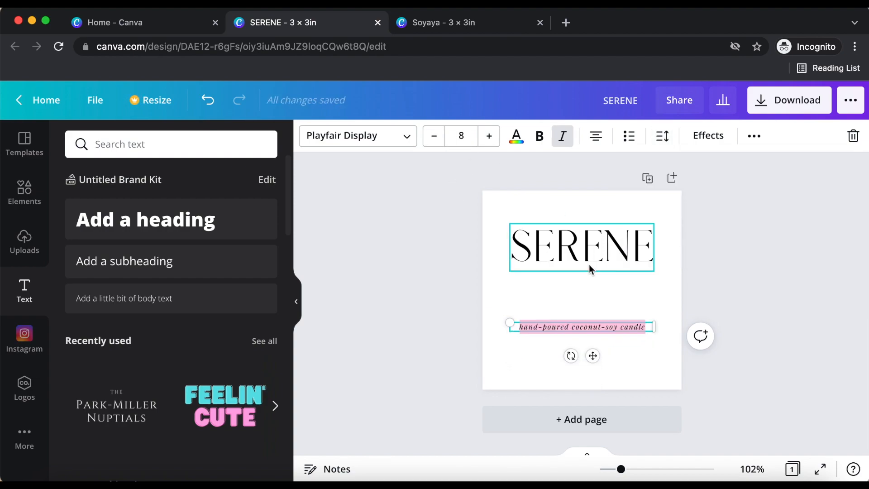
pyautogui.click(490, 138)
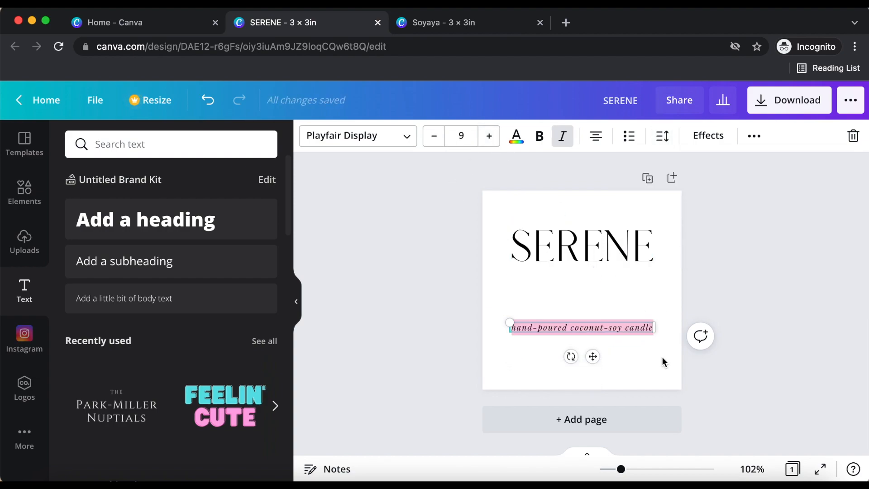
# Move the tagline slightly lower on the page, keeping it horizontally centred under SERENE
pyautogui.click(646, 301)
pyautogui.click(620, 324)
pyautogui.moveTo(620, 325); pyautogui.dragTo(620, 338)
pyautogui.click(620, 313)
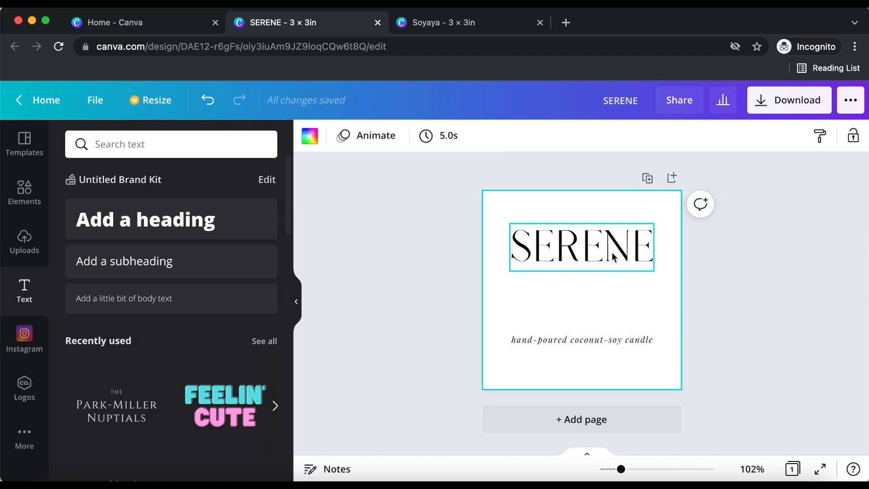
pyautogui.click(774, 325)
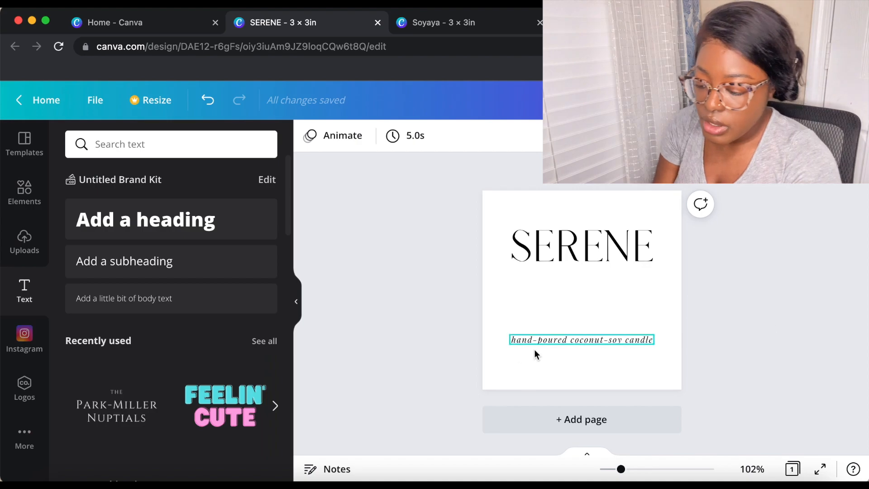
# Add another subheading between SERENE and the tagline, reading "cranberry apple"
pyautogui.click(132, 270)
pyautogui.write('cran')
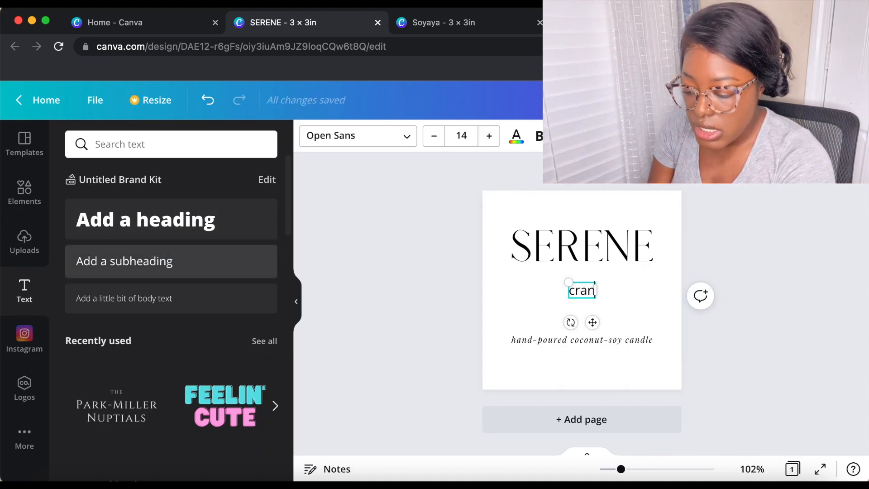
pyautogui.write('berry')
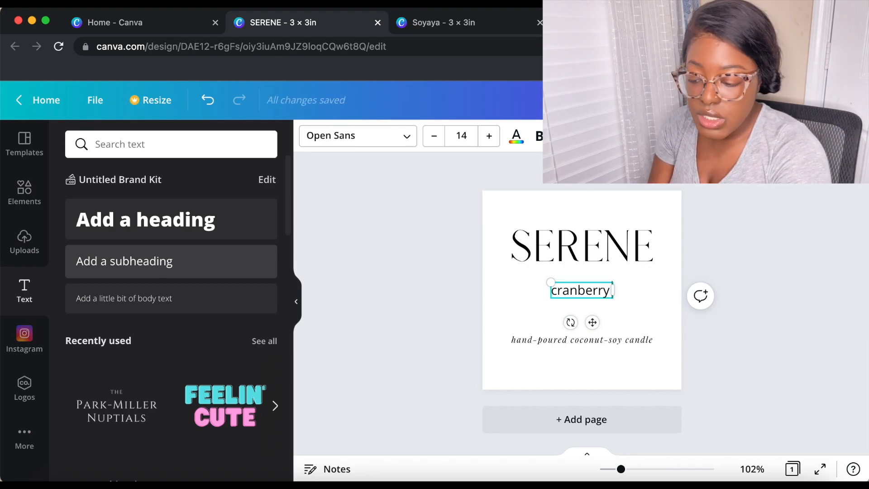
pyautogui.write(' apple')
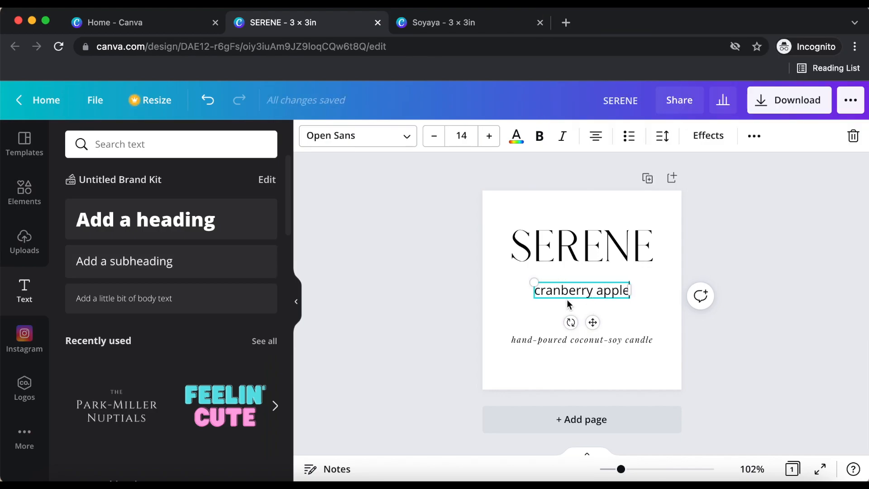
# Set the "cranberry apple" text to Playfair Display and make it bold
pyautogui.click(356, 144)
pyautogui.click(231, 236)
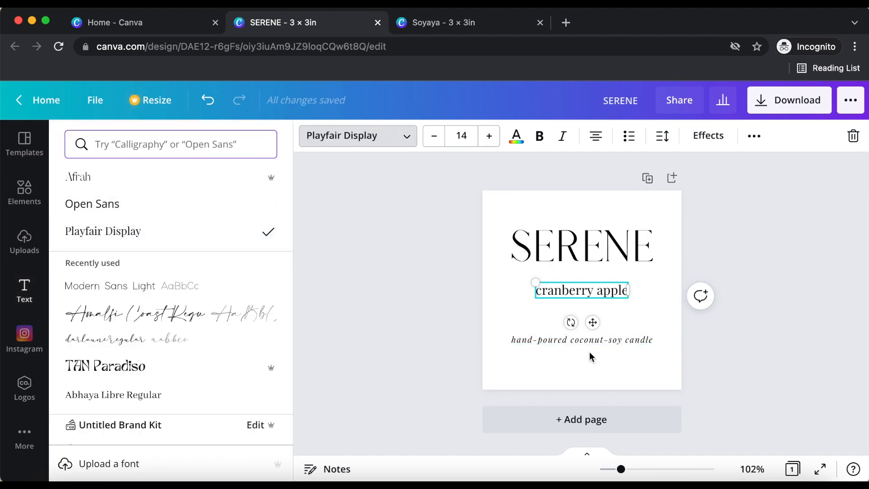
pyautogui.click(539, 136)
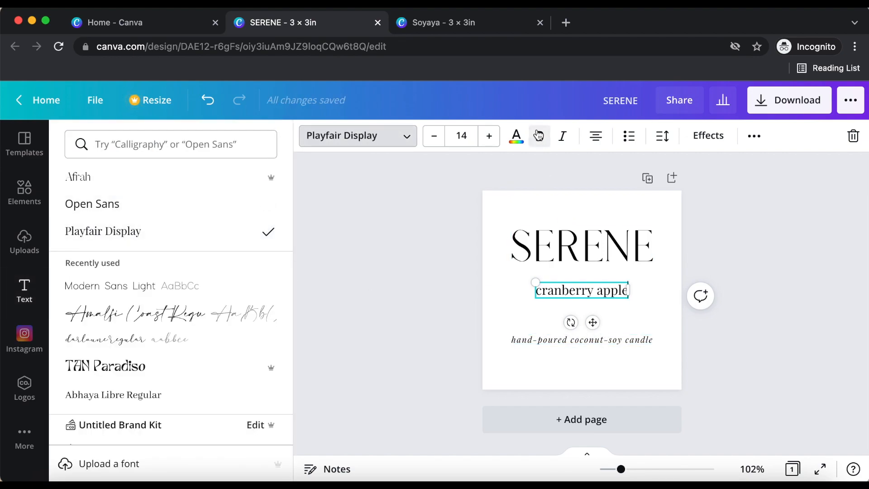
pyautogui.moveTo(626, 291); pyautogui.dragTo(556, 279)
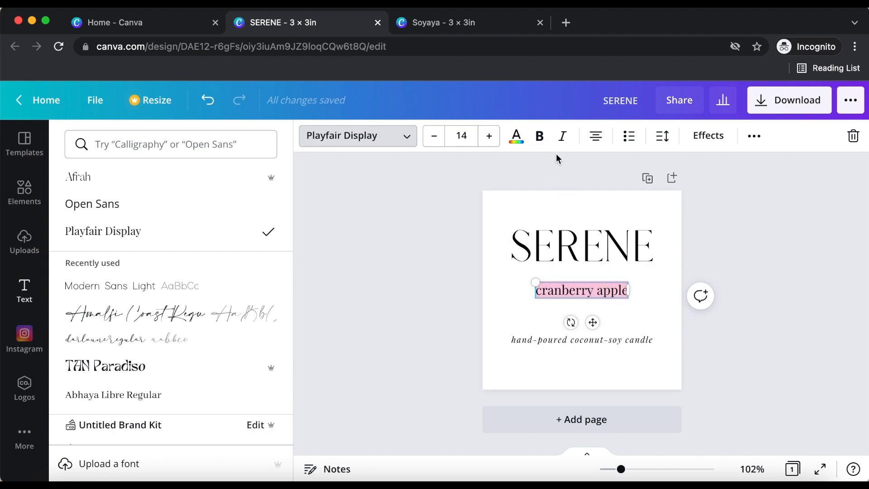
pyautogui.click(537, 141)
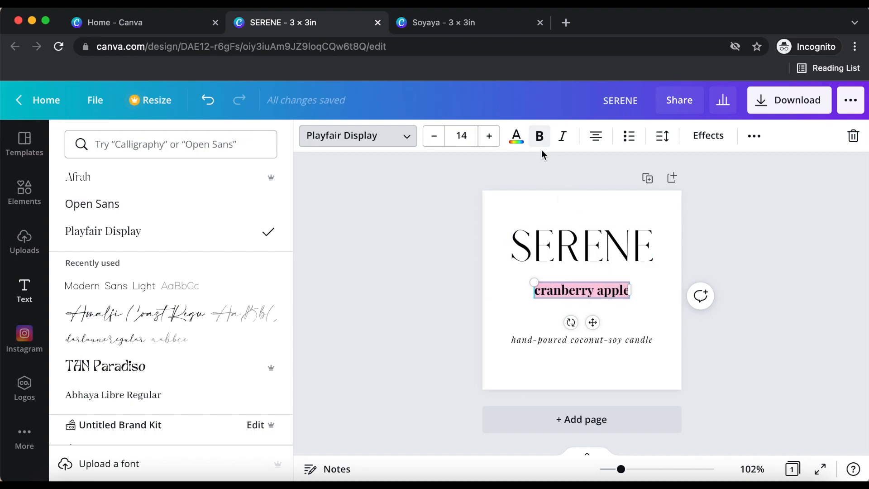
# Place the "cranberry apple" text centred just below the tagline and reduce its font size to 11
pyautogui.moveTo(590, 347); pyautogui.dragTo(591, 385)
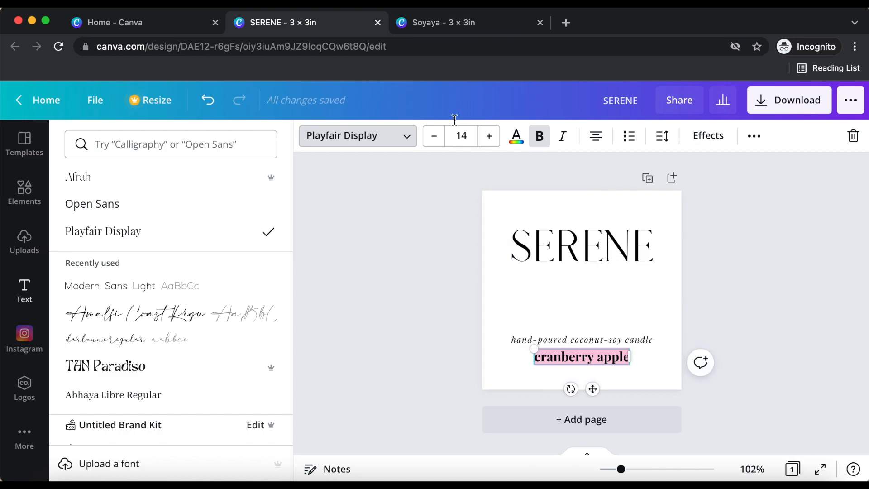
pyautogui.click(434, 135)
pyautogui.click(435, 135)
pyautogui.click(434, 136)
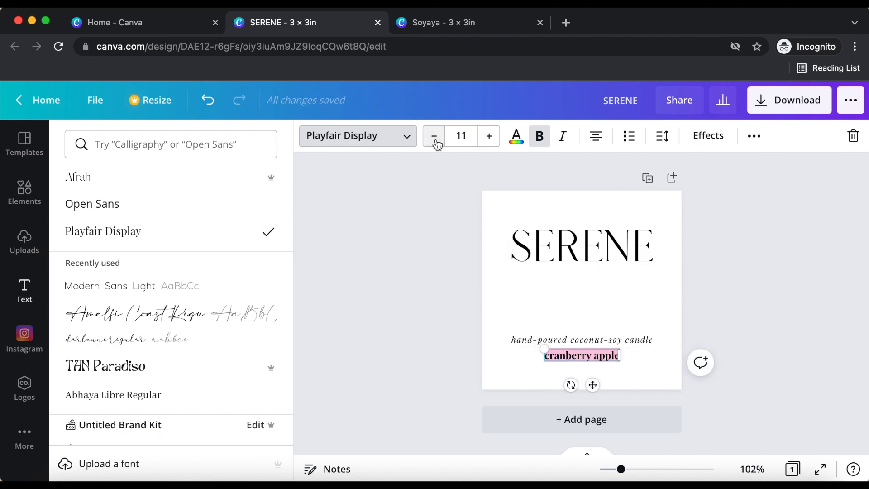
pyautogui.click(518, 282)
pyautogui.click(569, 321)
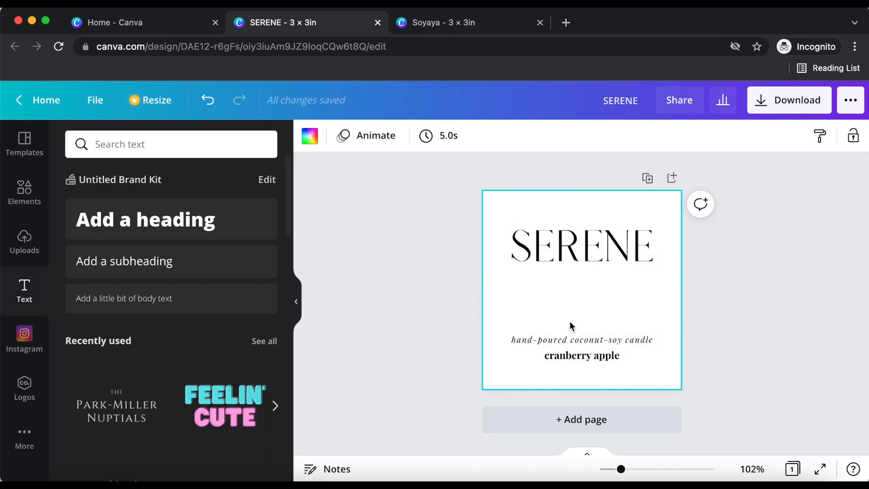
# Add a new text box below SERENE reading "15 oz - consciously made"
pyautogui.press('t')
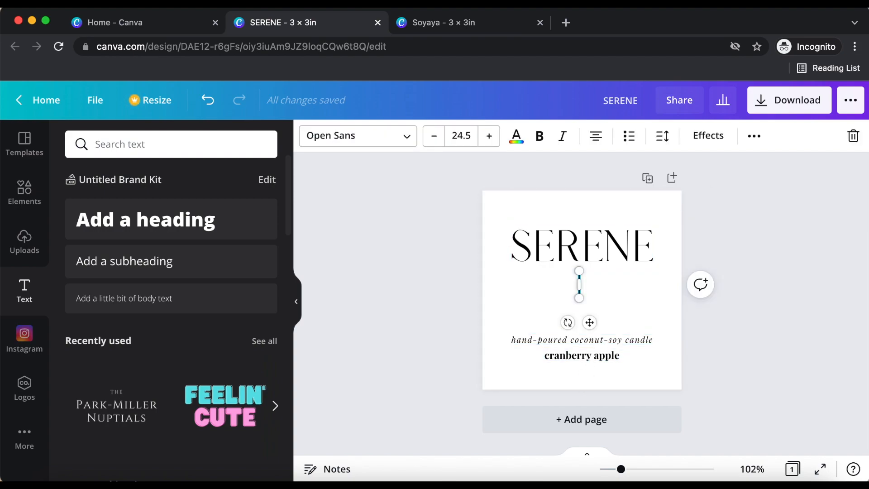
pyautogui.write('15 oz')
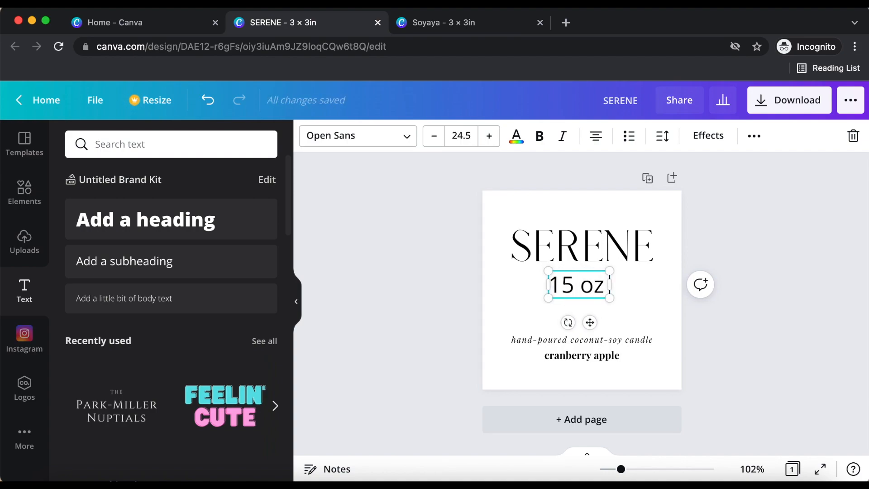
pyautogui.write(' -')
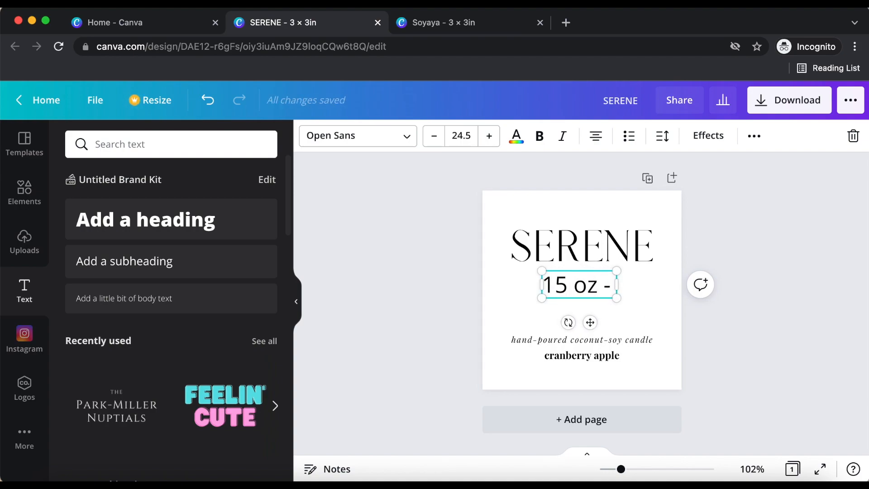
pyautogui.write(' conc')
pyautogui.write('ciously')
pyautogui.write(' made')
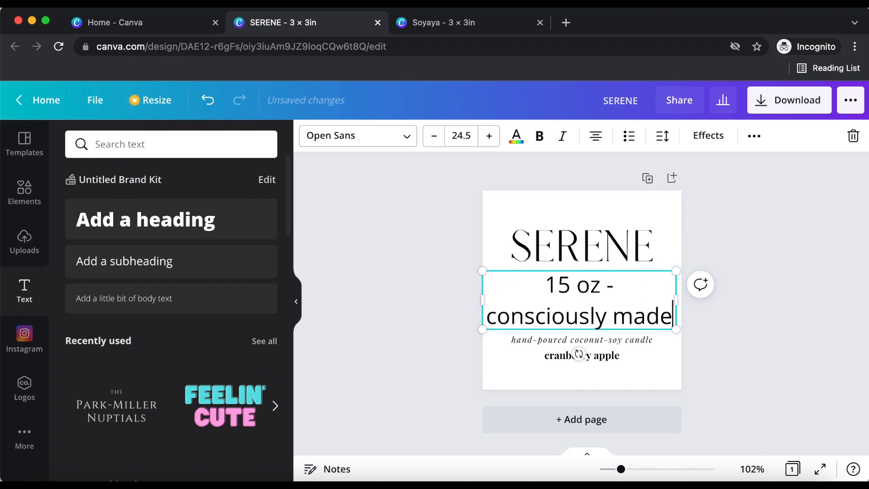
# Reduce the "15 oz - consciously made" text to font size 10.5 and place it just below "cranberry apple"
pyautogui.click(435, 140)
pyautogui.click(435, 141)
pyautogui.click(435, 140)
pyautogui.click(435, 140)
pyautogui.click(435, 140)
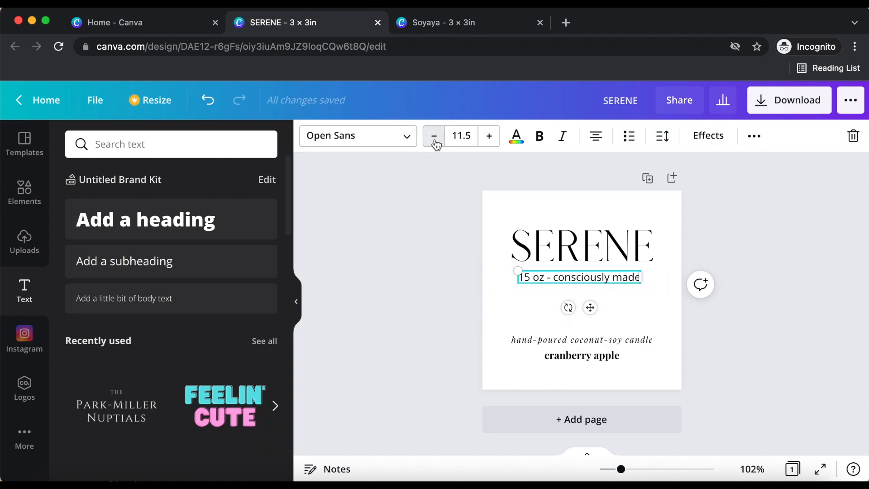
pyautogui.click(435, 140)
pyautogui.moveTo(592, 313); pyautogui.dragTo(594, 399)
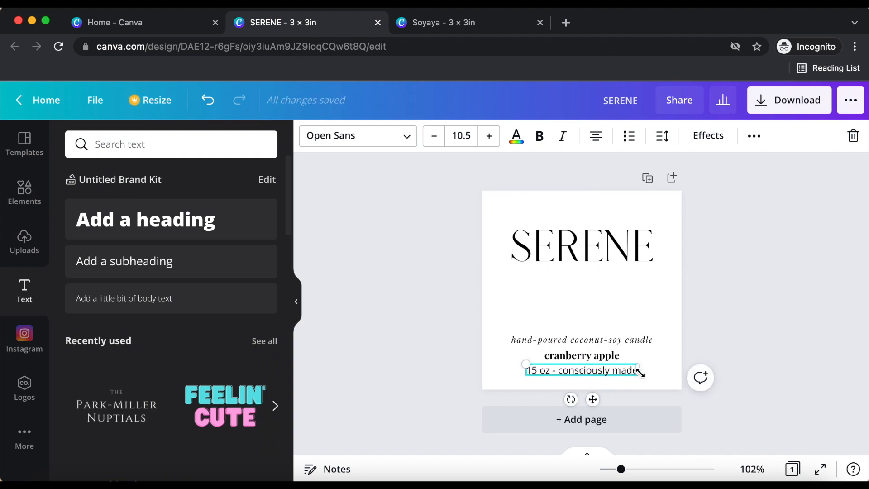
# Change the font of the entire "15 oz - consciously made" line to Playfair Display
pyautogui.click(529, 370)
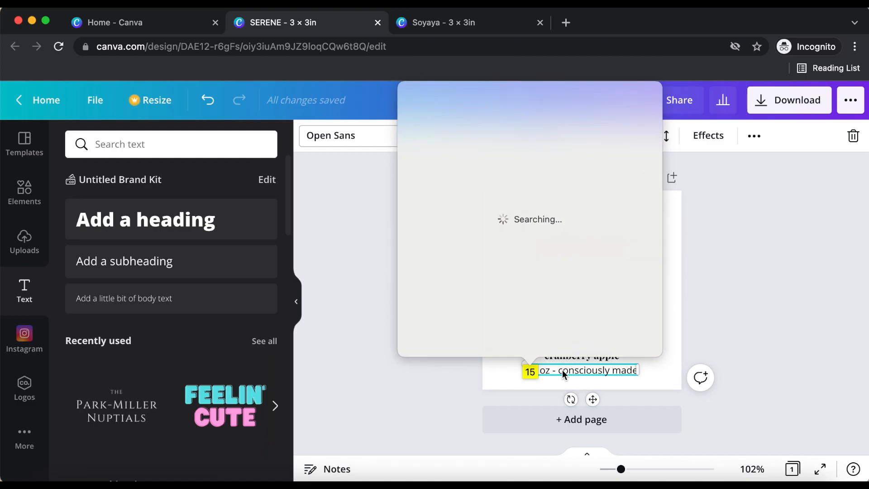
pyautogui.click(562, 370)
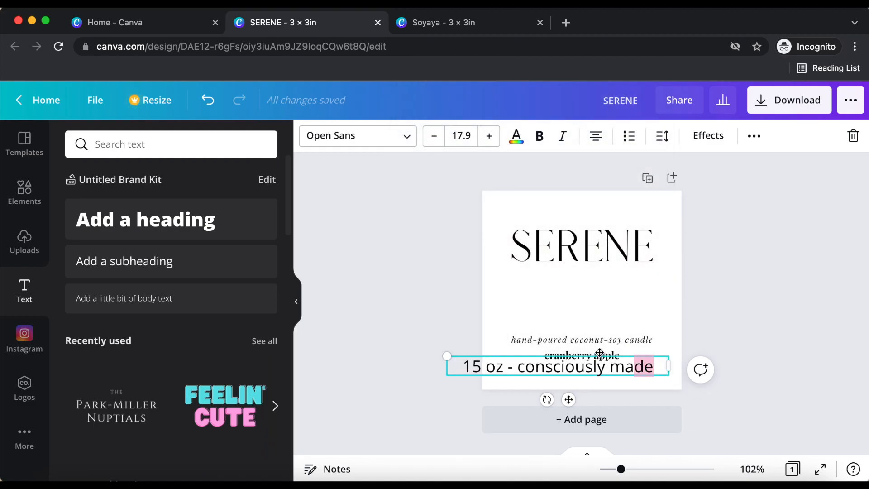
pyautogui.moveTo(599, 353); pyautogui.dragTo(463, 355)
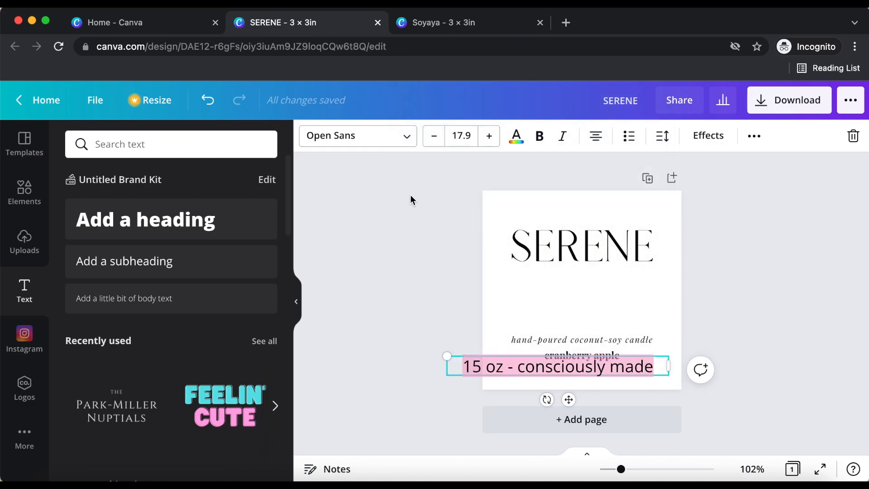
pyautogui.click(373, 142)
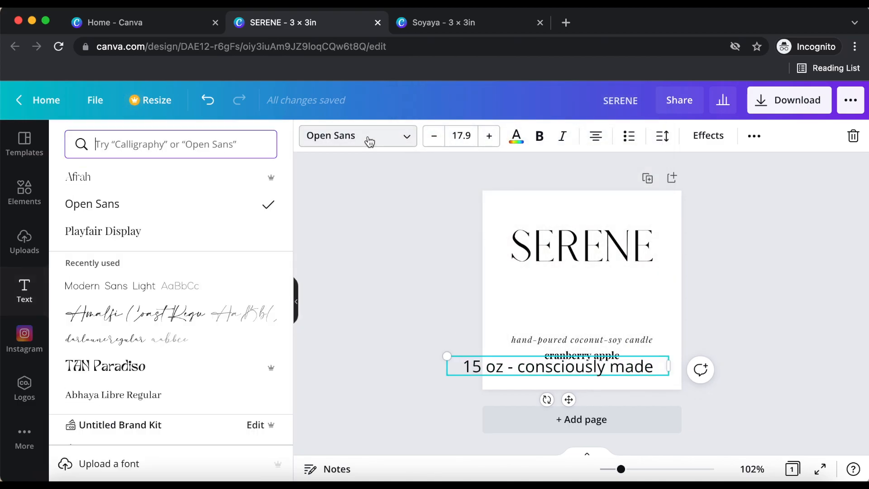
pyautogui.click(181, 245)
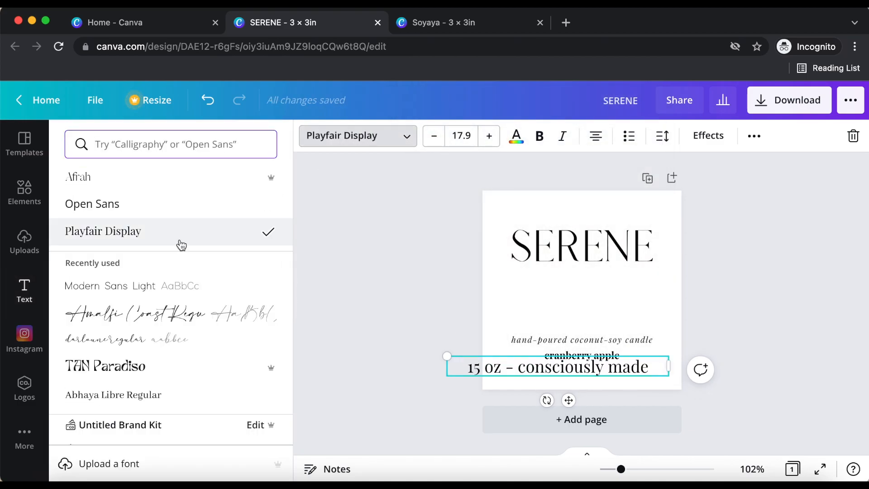
# Italicise the "15 oz - consciously made" line, keeping only the "15 oz" part upright
pyautogui.click(563, 137)
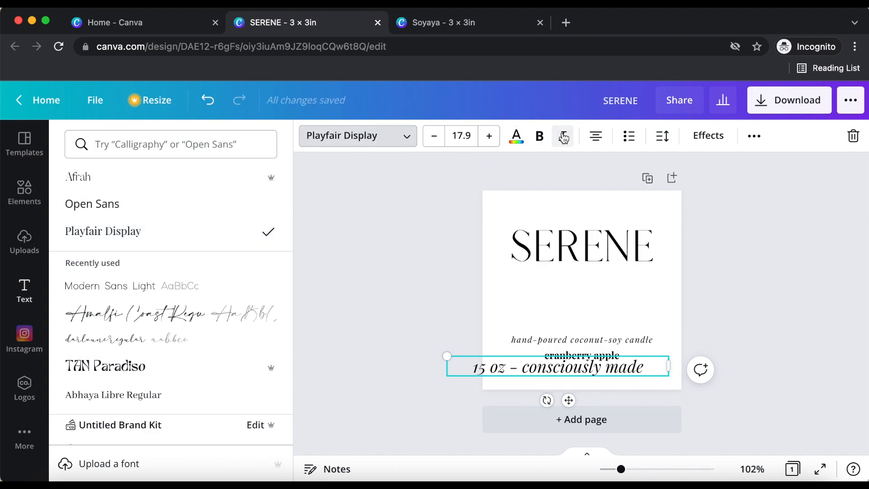
pyautogui.click(563, 138)
pyautogui.click(563, 138)
pyautogui.moveTo(499, 367); pyautogui.dragTo(464, 361)
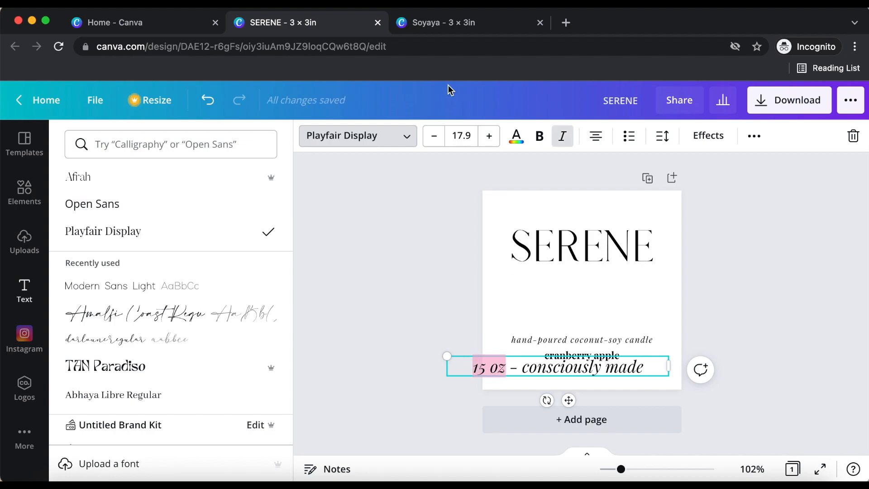
pyautogui.click(563, 136)
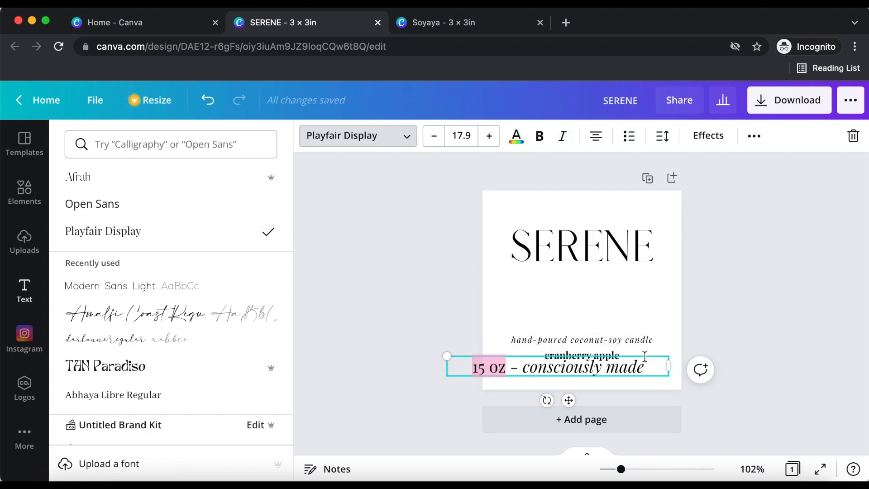
# Reduce the "15 oz - consciously made" line to font size 12.9 and centre it just below "cranberry apple"
pyautogui.click(433, 137)
pyautogui.click(435, 141)
pyautogui.click(434, 141)
pyautogui.click(434, 142)
pyautogui.click(434, 142)
pyautogui.press('Escape')
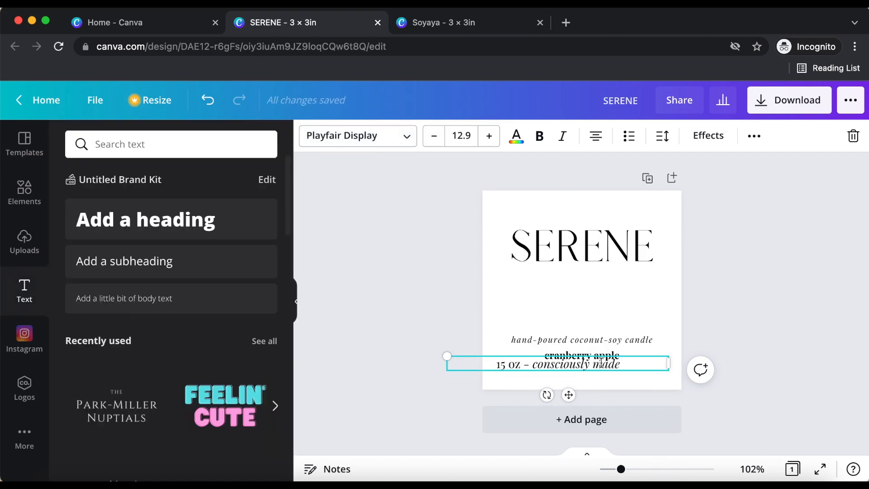
pyautogui.click(639, 342)
# Slightly increase the letter spacing of the whole "15 oz - consciously made" line
pyautogui.moveTo(610, 368); pyautogui.dragTo(518, 366)
pyautogui.click(648, 371)
pyautogui.click(662, 136)
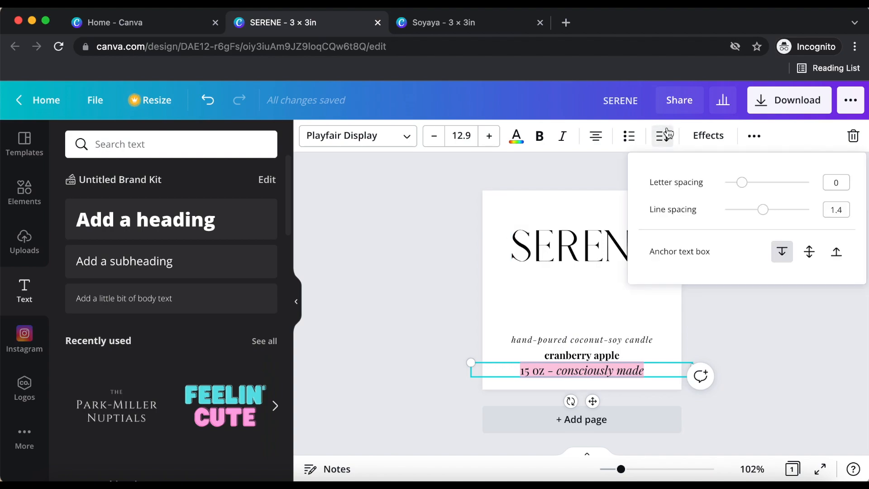
pyautogui.moveTo(741, 183); pyautogui.dragTo(748, 183)
pyautogui.click(724, 378)
pyautogui.click(741, 344)
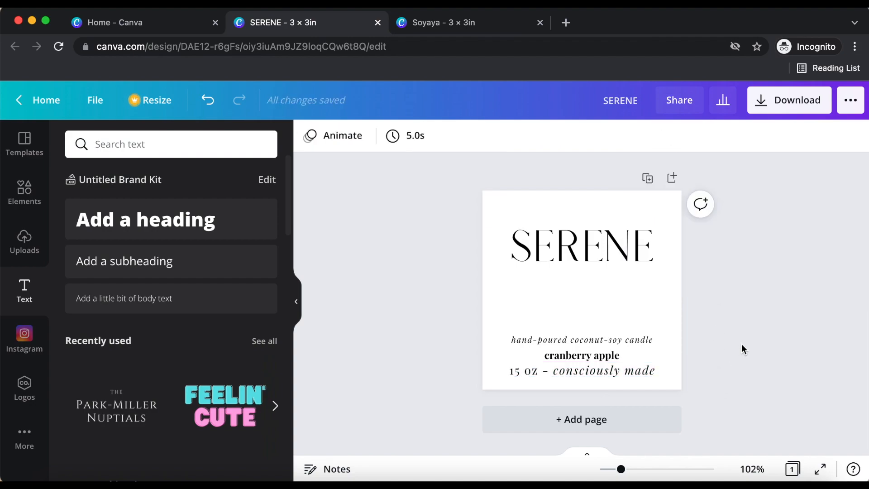
# Enlarge "cranberry apple" to font size 12 and centre it horizontally between the tagline and the weight line
pyautogui.moveTo(612, 356); pyautogui.dragTo(606, 352)
pyautogui.click(638, 339)
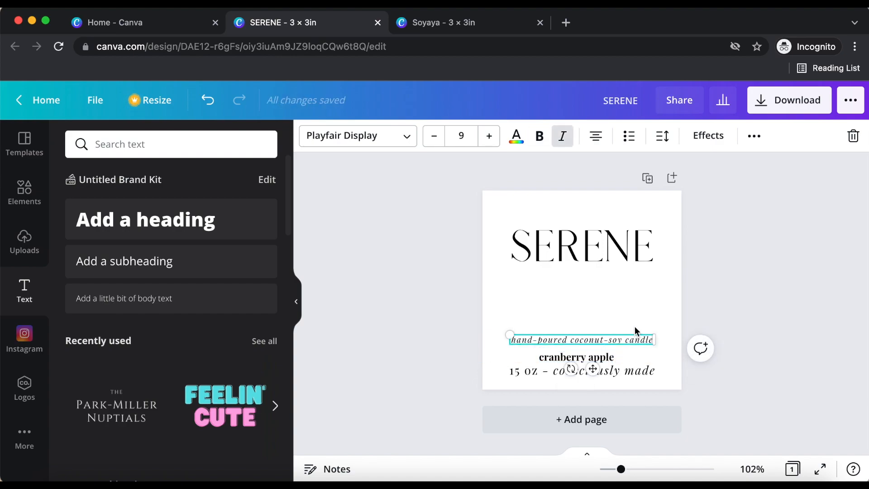
pyautogui.click(625, 301)
pyautogui.click(607, 371)
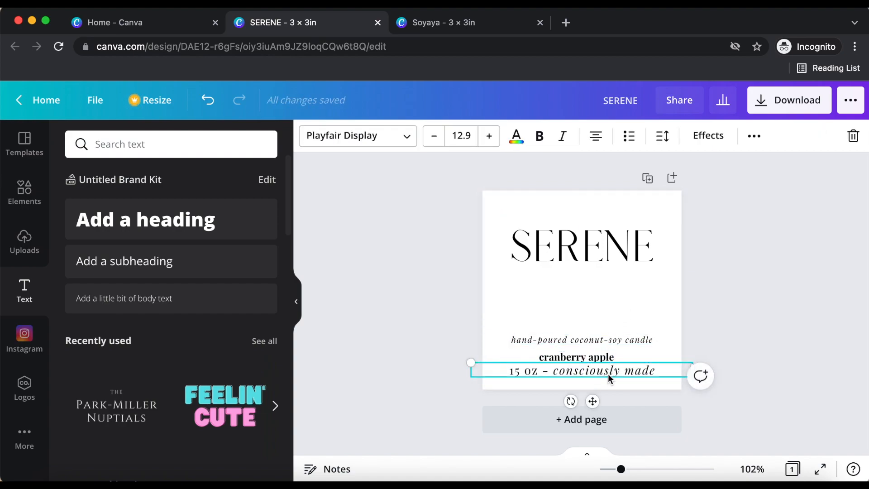
pyautogui.moveTo(603, 363)
pyautogui.mouseDown()
pyautogui.moveTo(604, 379)
pyautogui.moveTo(603, 361)
pyautogui.mouseUp()
pyautogui.click(490, 137)
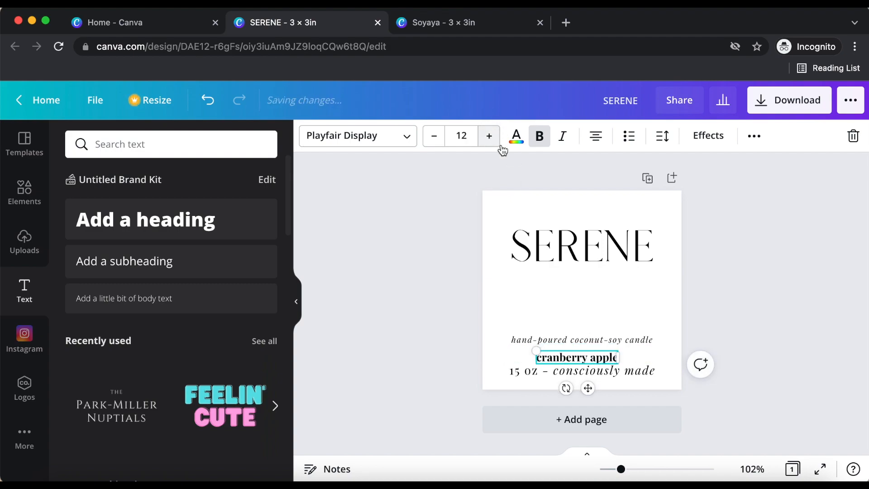
pyautogui.click(600, 284)
pyautogui.click(598, 362)
pyautogui.moveTo(598, 362); pyautogui.dragTo(602, 361)
pyautogui.click(607, 312)
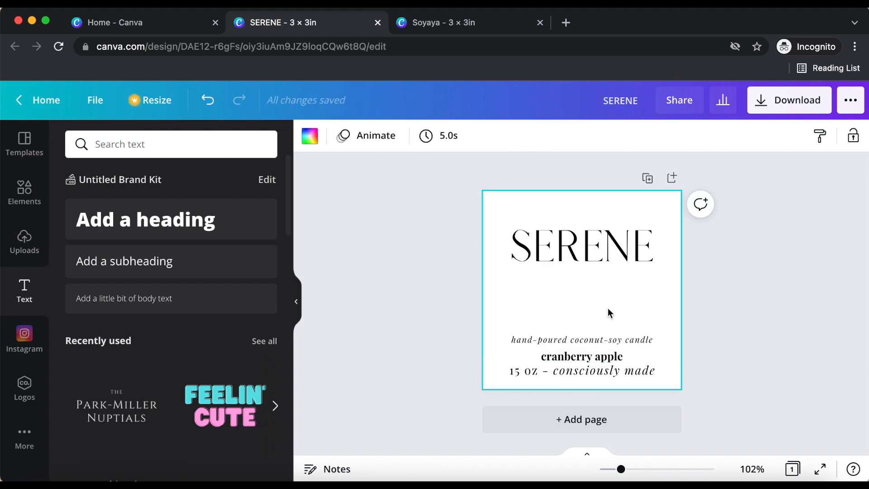
pyautogui.click(684, 297)
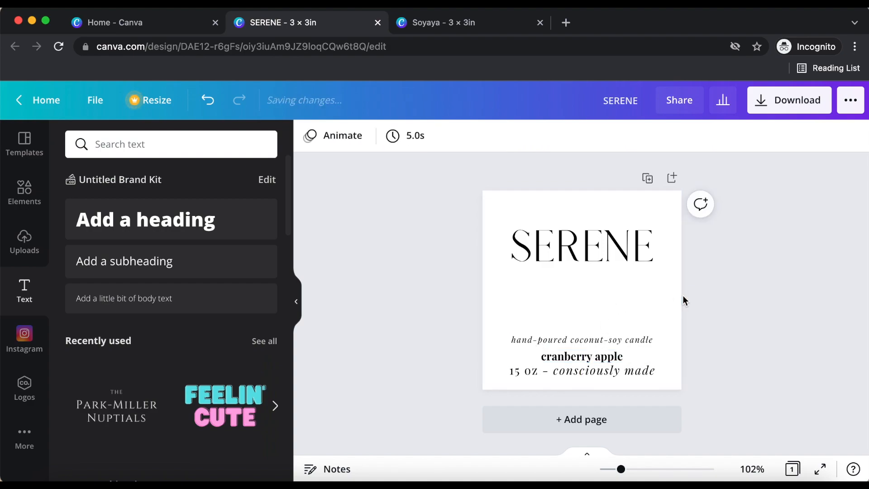
# Reduce the font size of the "15 oz - consciously made" line to 9.9
pyautogui.click(610, 376)
pyautogui.click(436, 137)
pyautogui.click(436, 137)
pyautogui.click(436, 137)
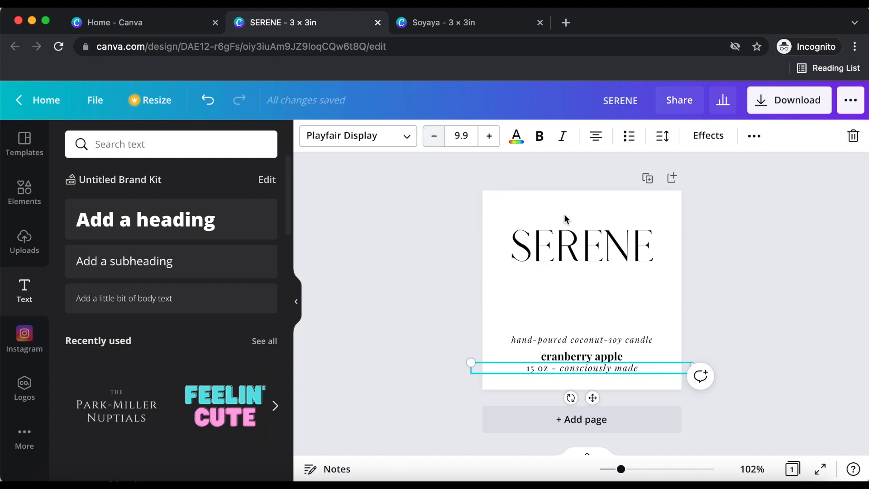
pyautogui.click(590, 322)
pyautogui.click(593, 373)
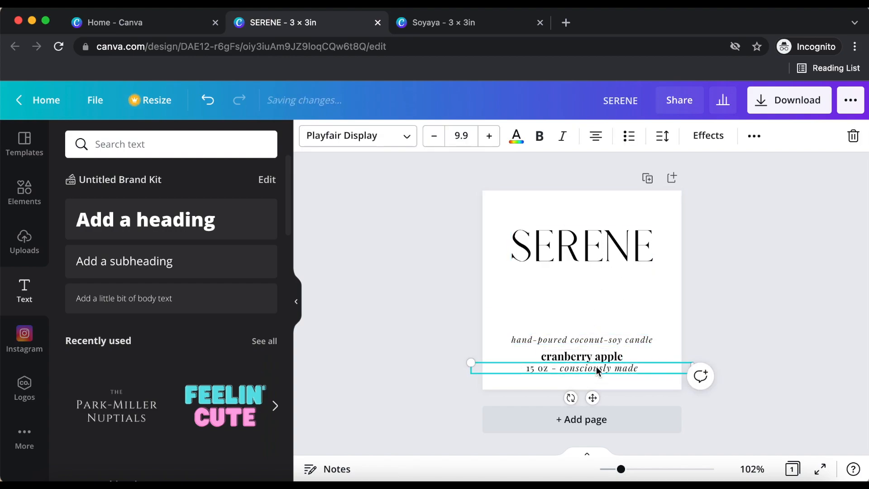
# Move the "hand-poured coconut-soy candle" tagline down close to "cranberry apple", keeping it centred on the label
pyautogui.click(600, 338)
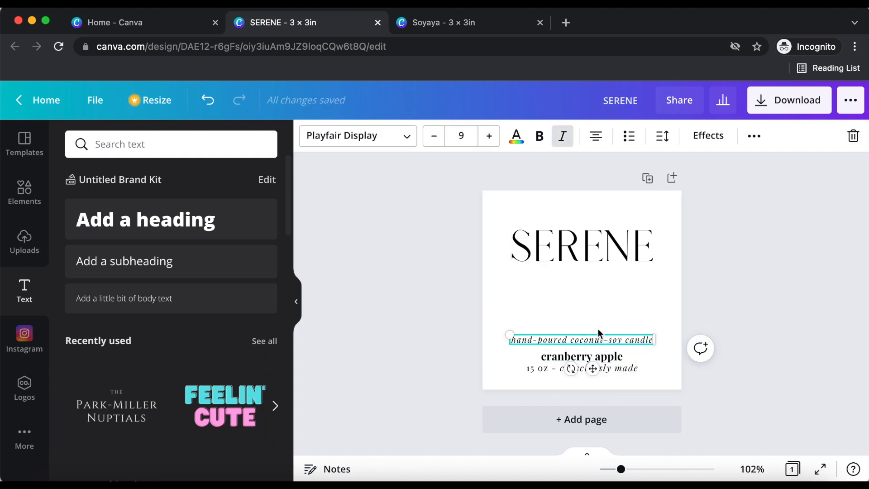
pyautogui.click(598, 329)
pyautogui.click(588, 343)
pyautogui.moveTo(588, 343); pyautogui.dragTo(588, 347)
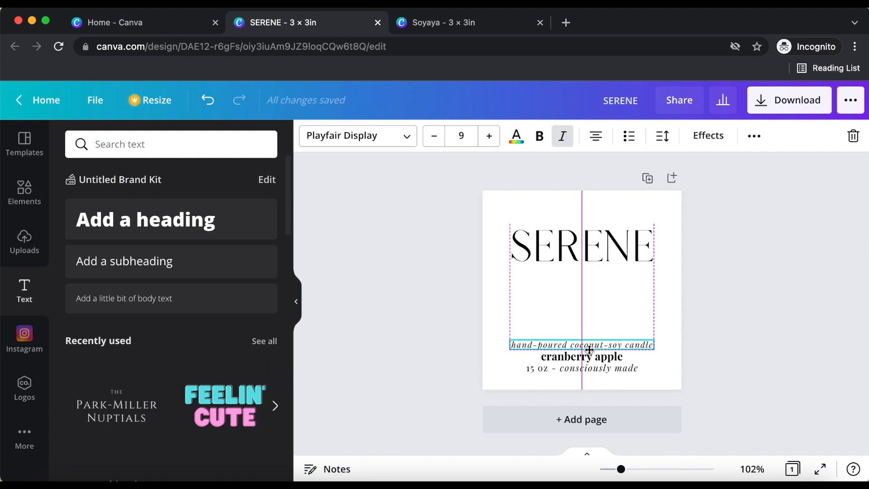
pyautogui.click(593, 297)
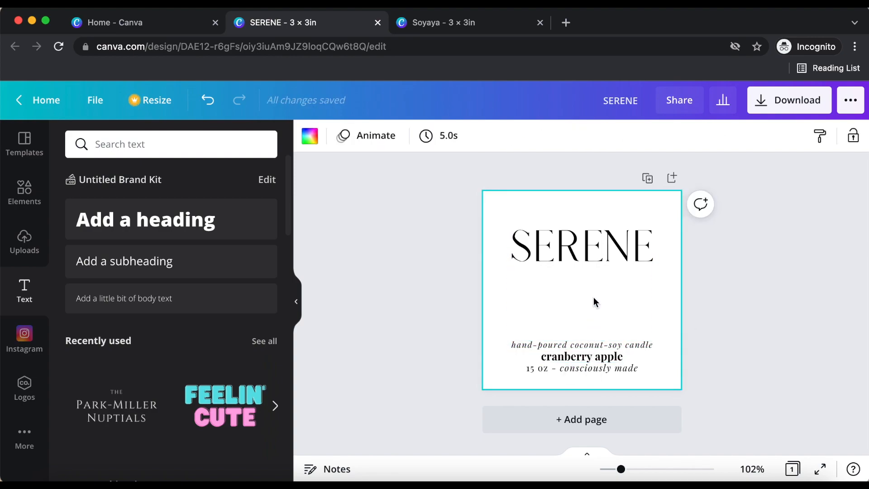
pyautogui.click(694, 278)
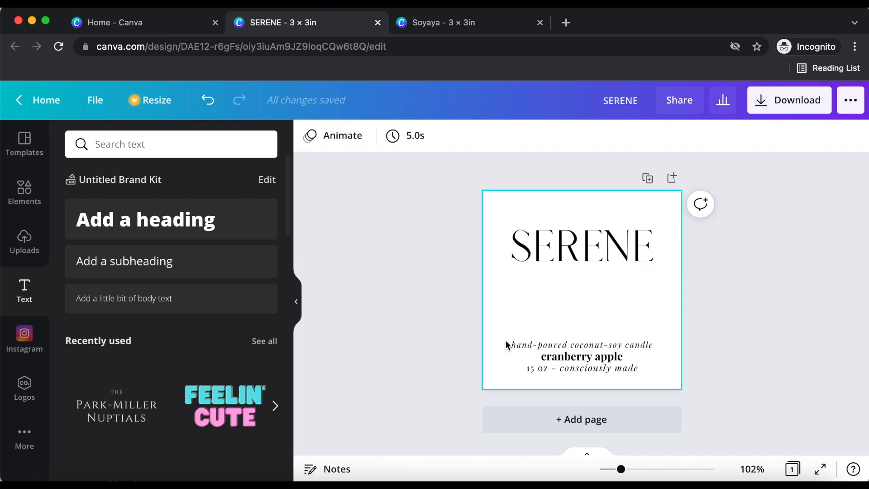
# Search the design elements for "flowers"
pyautogui.click(25, 190)
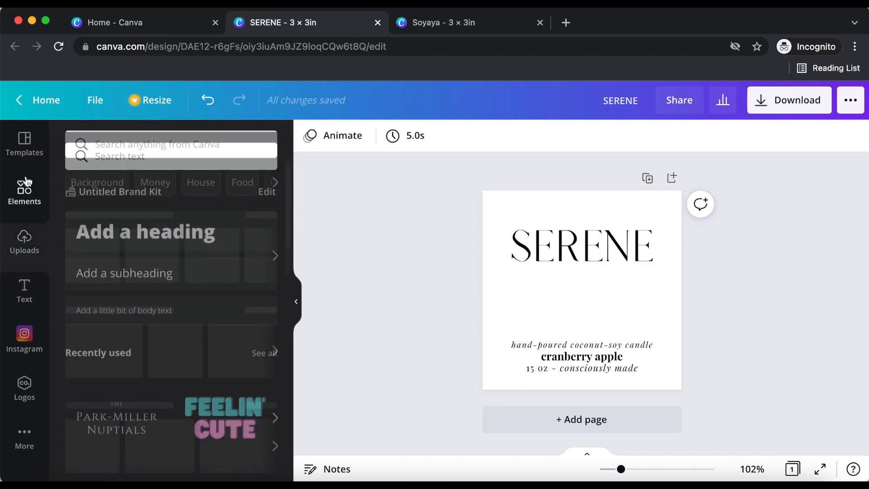
pyautogui.scroll(-9, 195, 294)
pyautogui.scroll(4, 194, 296)
pyautogui.scroll(3, 195, 294)
pyautogui.click(168, 144)
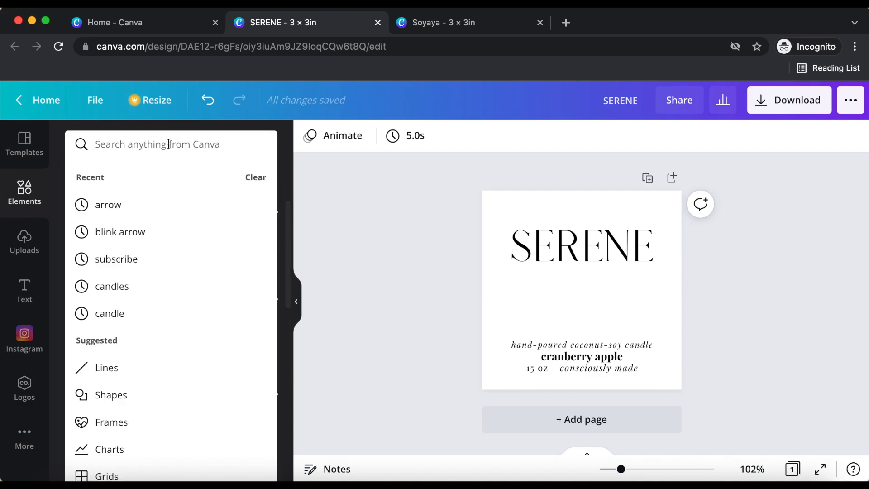
pyautogui.write('flowers')
pyautogui.press('Return')
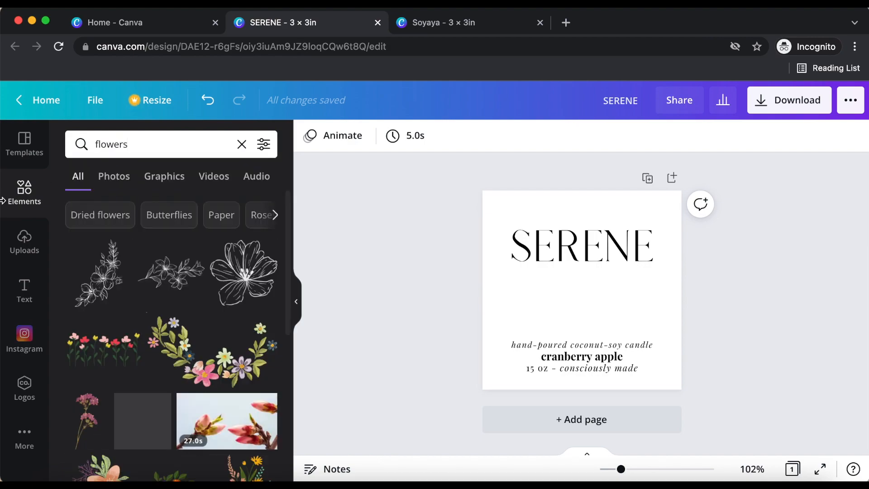
# Add the large single line-art flower and place it centred between SERENE and the tagline
pyautogui.click(222, 290)
pyautogui.moveTo(593, 267); pyautogui.dragTo(650, 224)
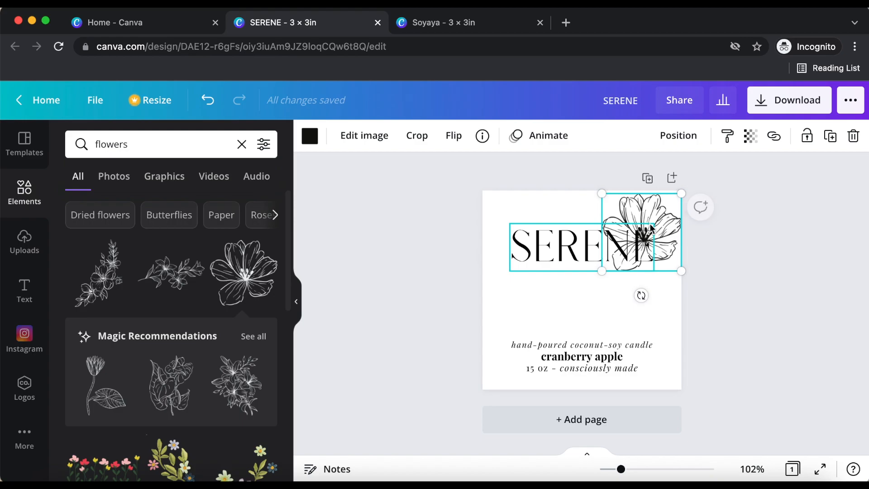
pyautogui.click(789, 332)
pyautogui.click(667, 240)
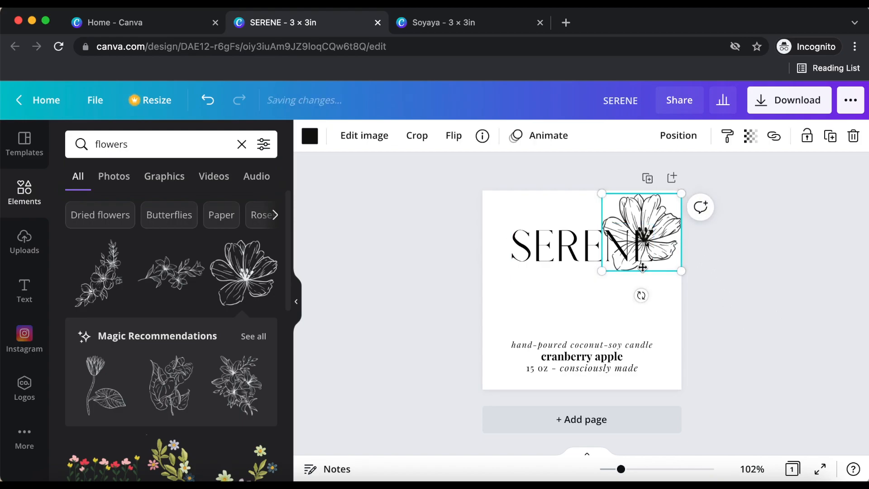
pyautogui.moveTo(667, 240); pyautogui.dragTo(606, 315)
pyautogui.click(689, 305)
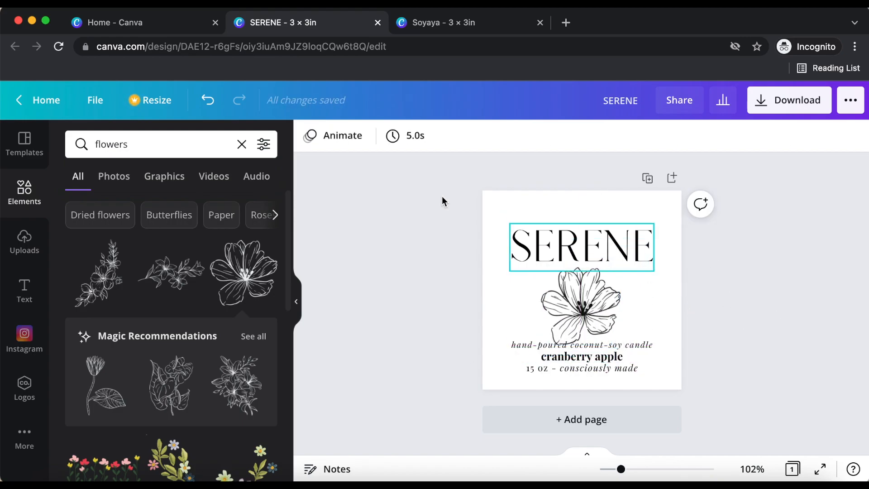
# Delete the line-art flower from the label and search the design elements for "apple"
pyautogui.click(242, 144)
pyautogui.write('apple')
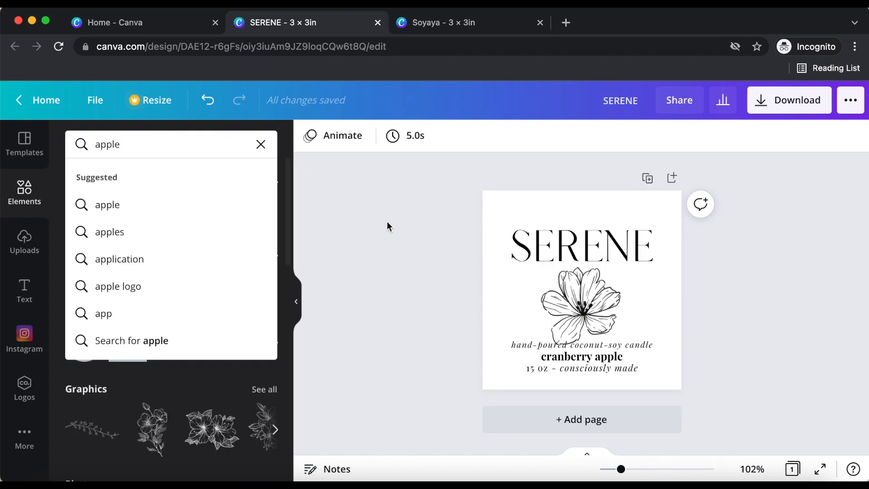
pyautogui.click(596, 270)
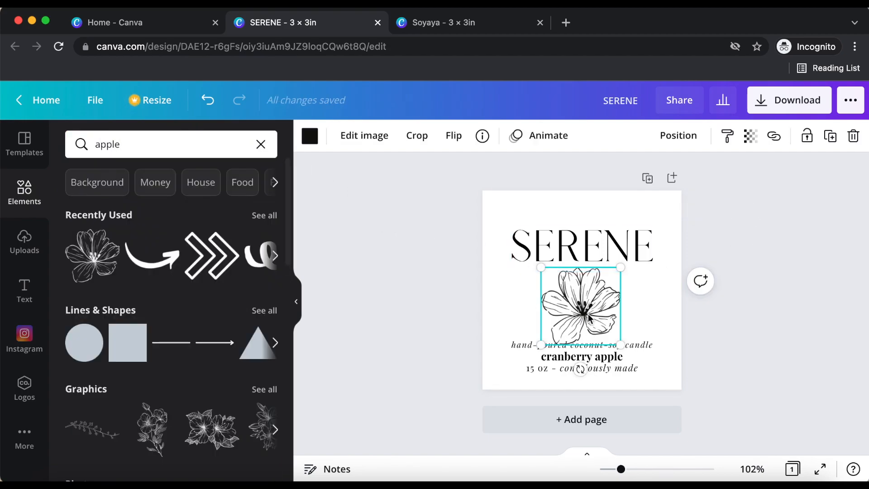
pyautogui.click(854, 135)
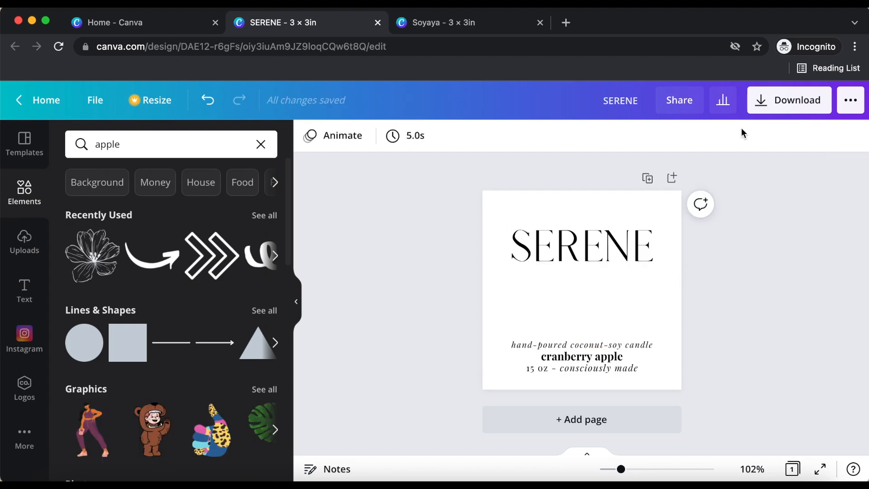
pyautogui.click(189, 152)
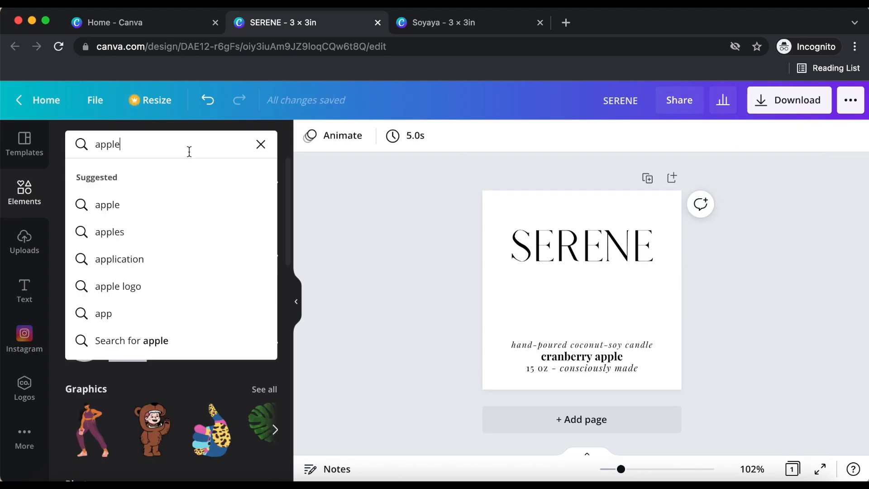
pyautogui.press('Return')
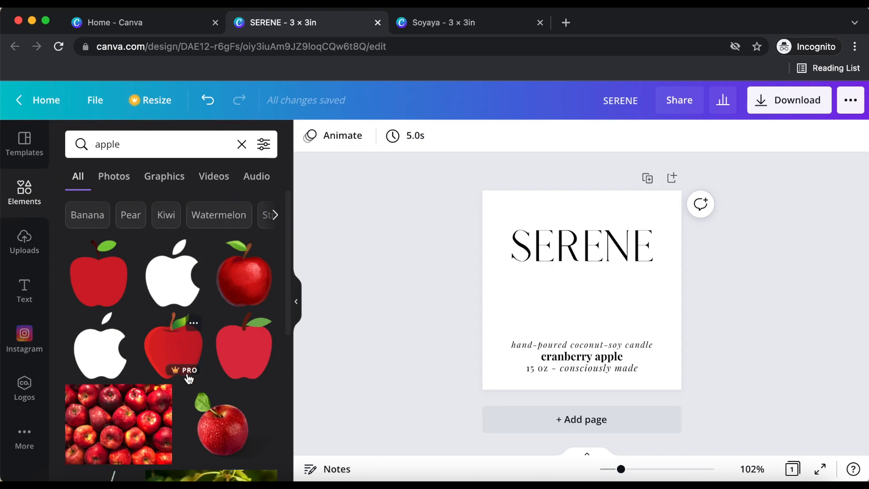
# Add the simple outline apple, shrink it to text height and place it directly after "cranberry apple"
pyautogui.scroll(-10, 211, 414)
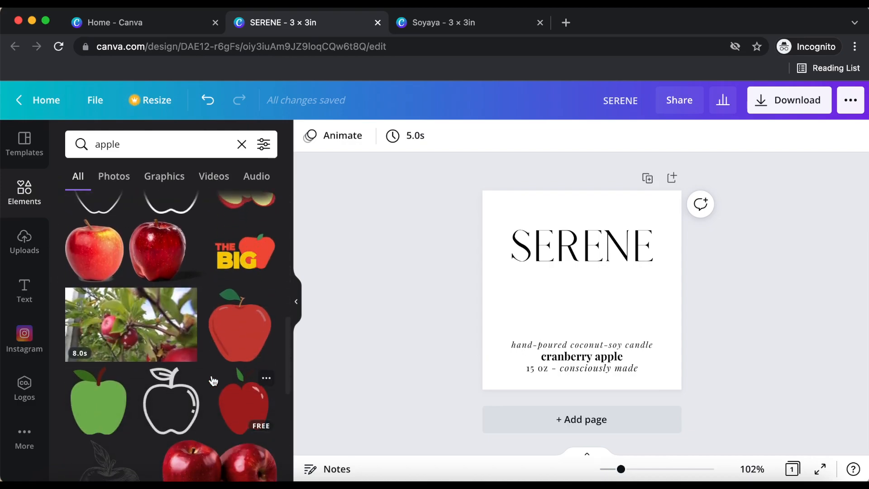
pyautogui.scroll(-2, 213, 381)
pyautogui.scroll(-5, 213, 381)
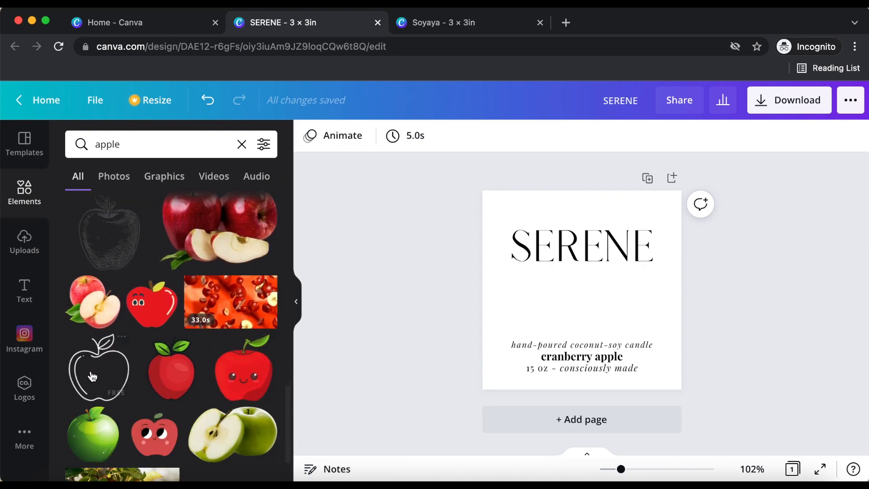
pyautogui.click(99, 368)
pyautogui.moveTo(624, 250); pyautogui.dragTo(634, 356)
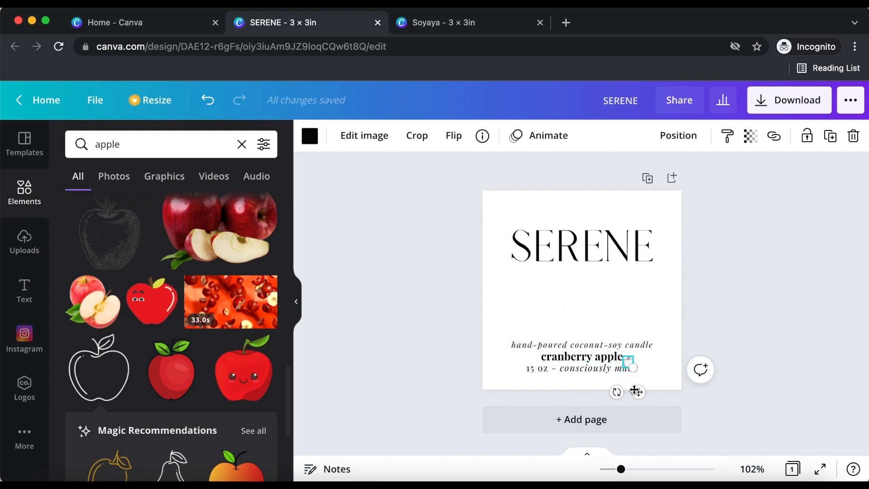
pyautogui.moveTo(640, 392); pyautogui.dragTo(644, 386)
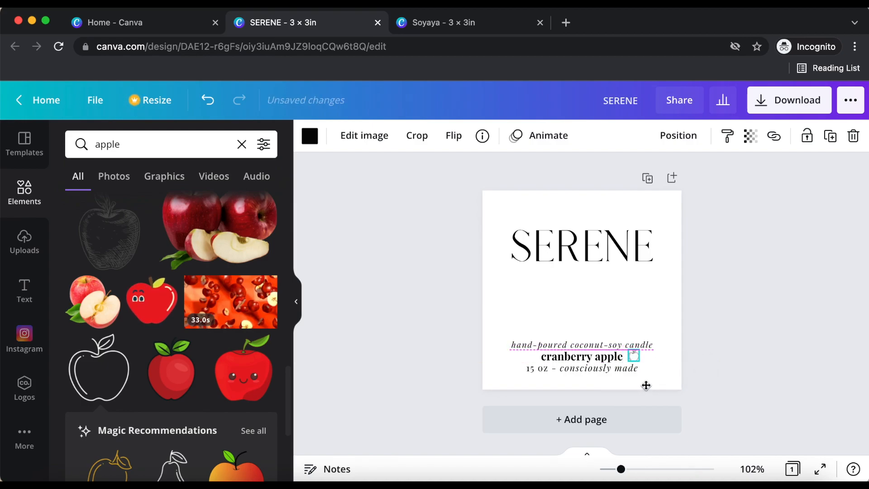
pyautogui.click(642, 267)
pyautogui.click(634, 356)
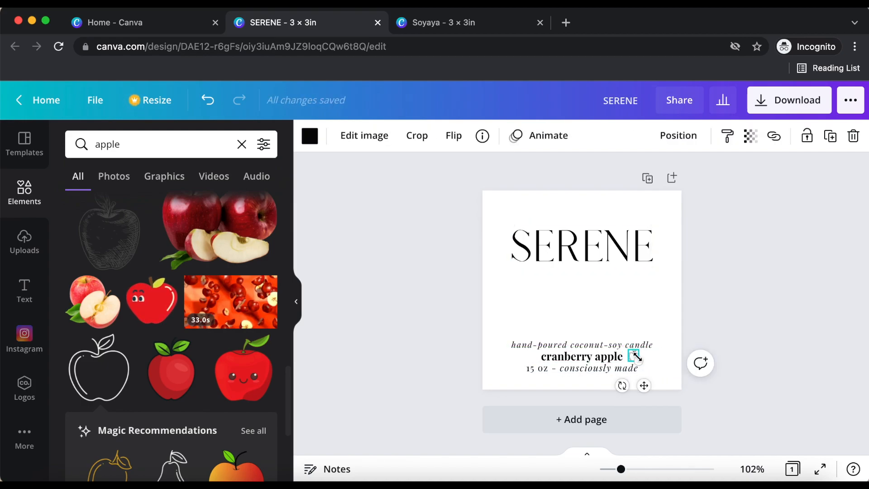
# Delete the small outline apple beside "cranberry apple"
pyautogui.rightClick(634, 357)
pyautogui.click(656, 356)
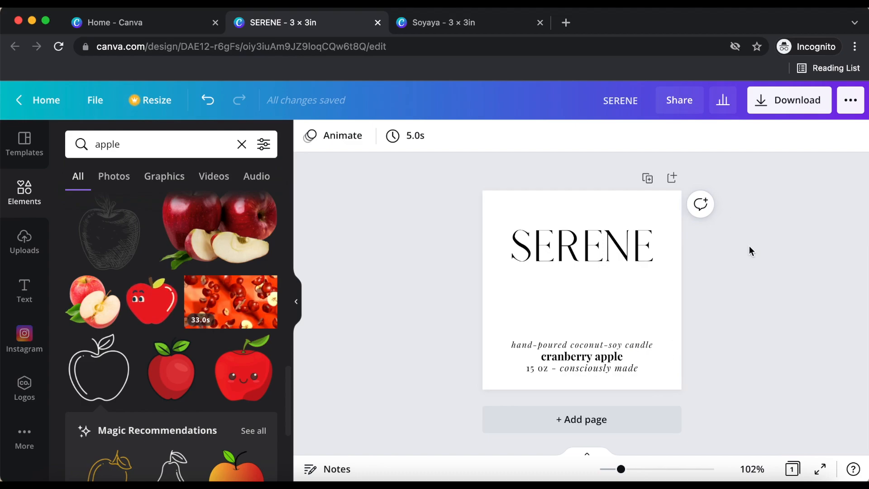
pyautogui.click(627, 311)
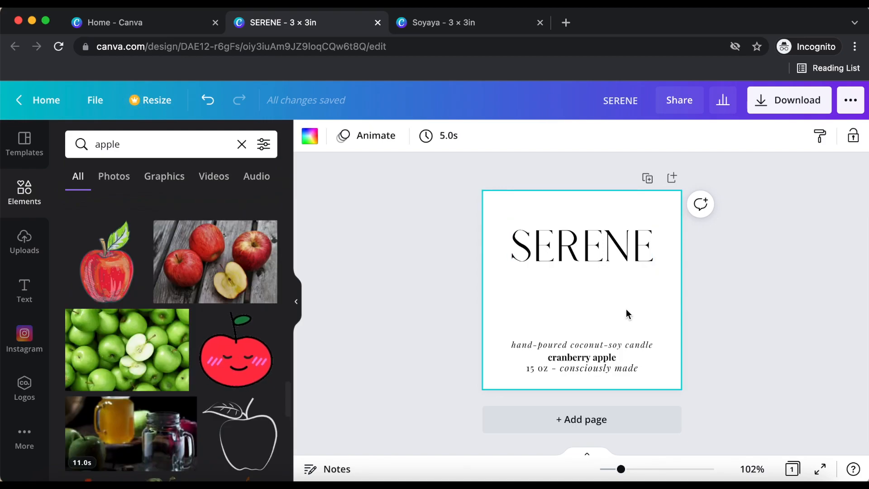
# Download the label design as a PNG file at size 1, 900 × 900 px
pyautogui.click(790, 105)
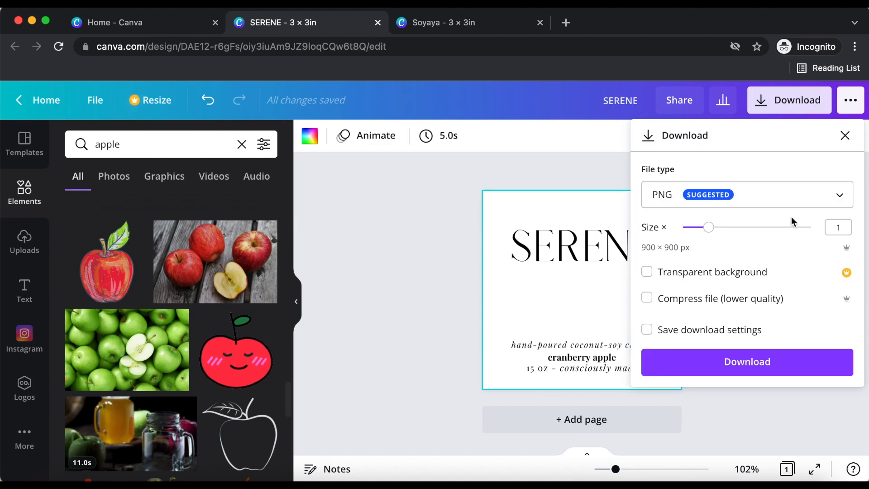
pyautogui.click(834, 198)
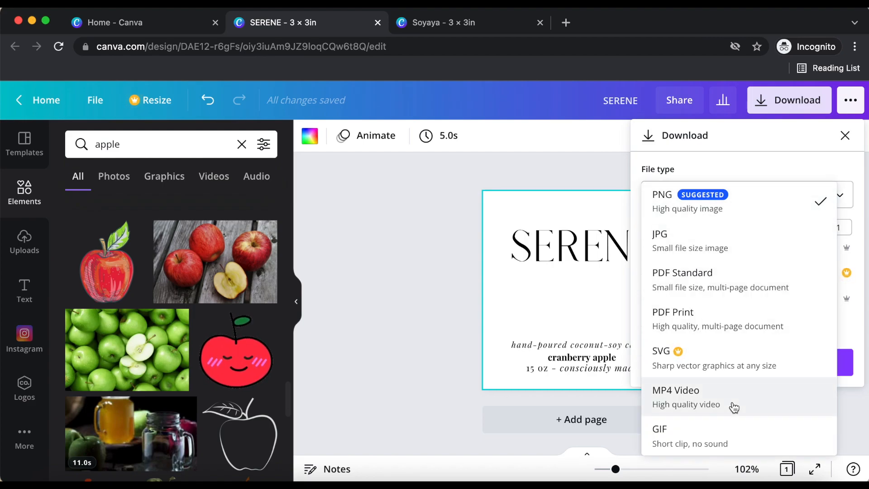
pyautogui.click(583, 175)
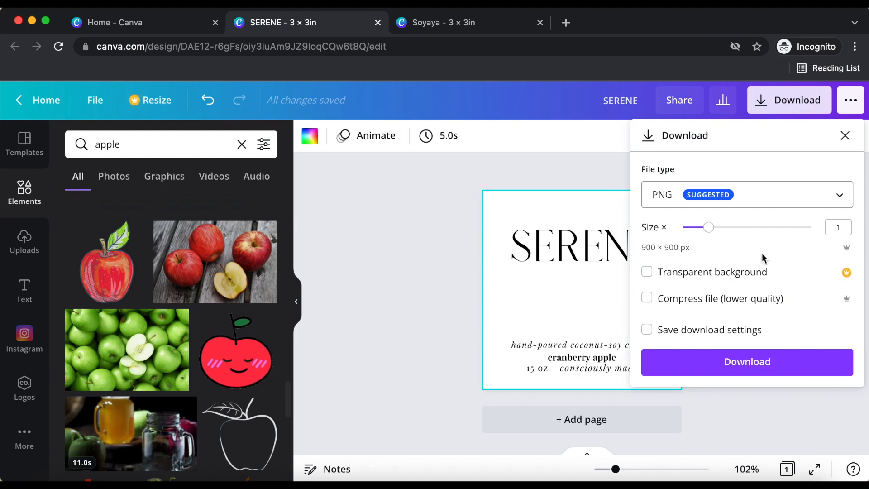
pyautogui.click(744, 362)
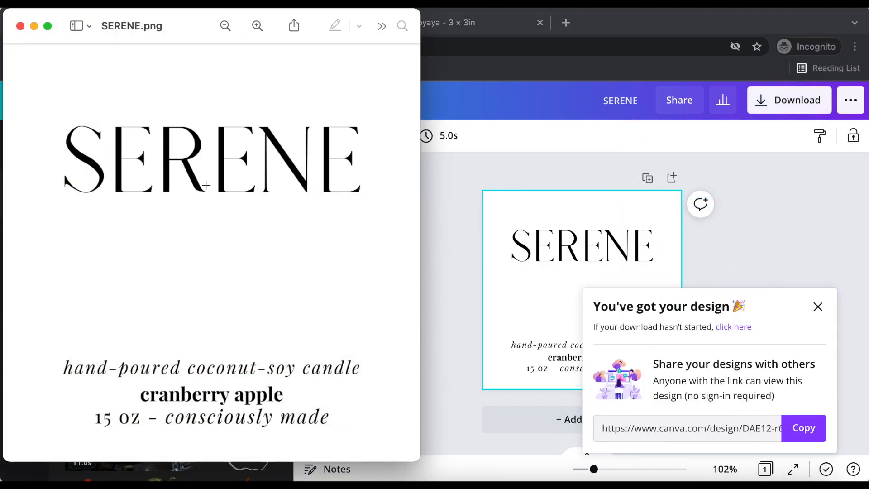
# Save the opened SERENE.png and close both its preview window and the download notice
pyautogui.click(103, 8)
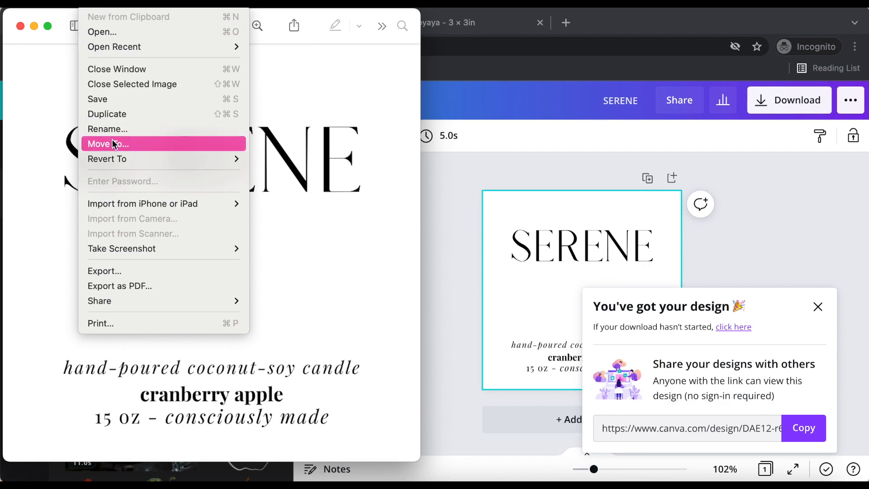
pyautogui.click(112, 99)
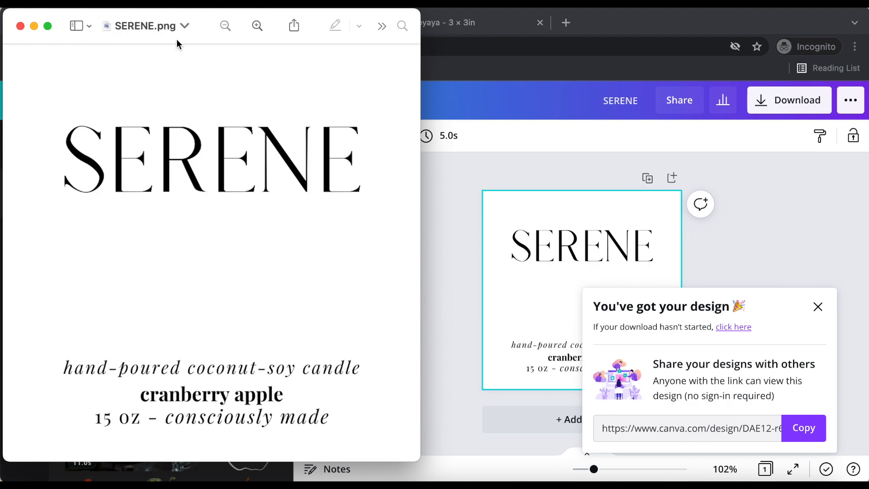
pyautogui.click(20, 26)
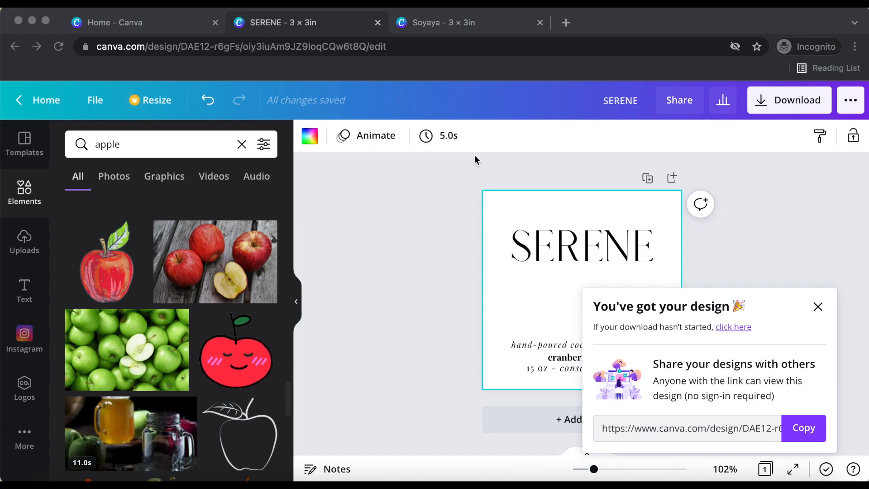
pyautogui.click(817, 307)
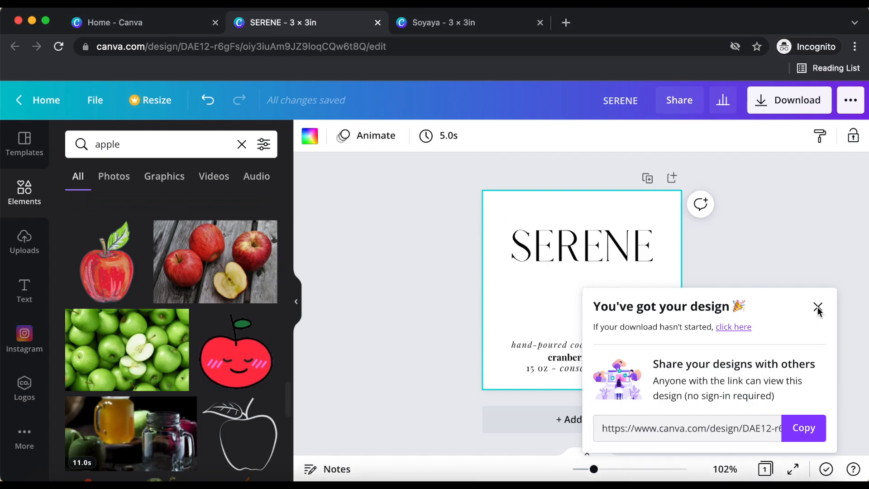
pyautogui.click(818, 307)
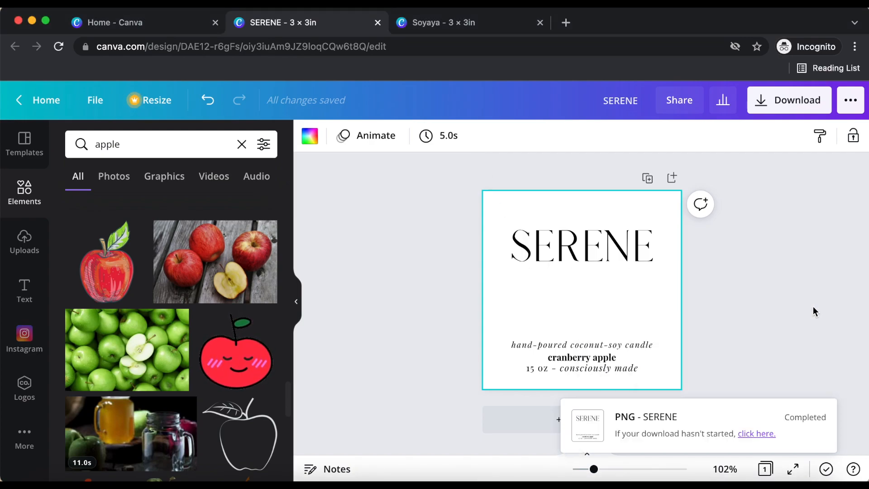
# Search the web for "sheetlabels" and open the SheetLabels.com website
pyautogui.click(451, 50)
pyautogui.write('sheetlabels')
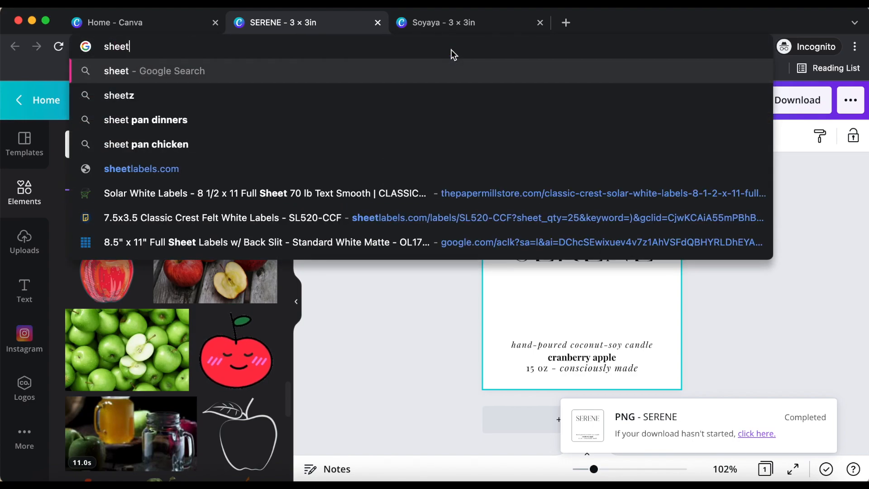
pyautogui.press('Return')
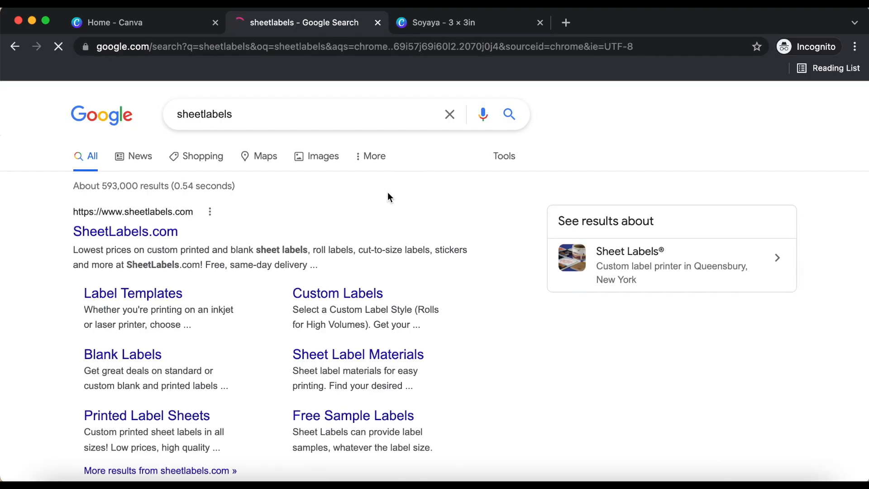
pyautogui.click(141, 239)
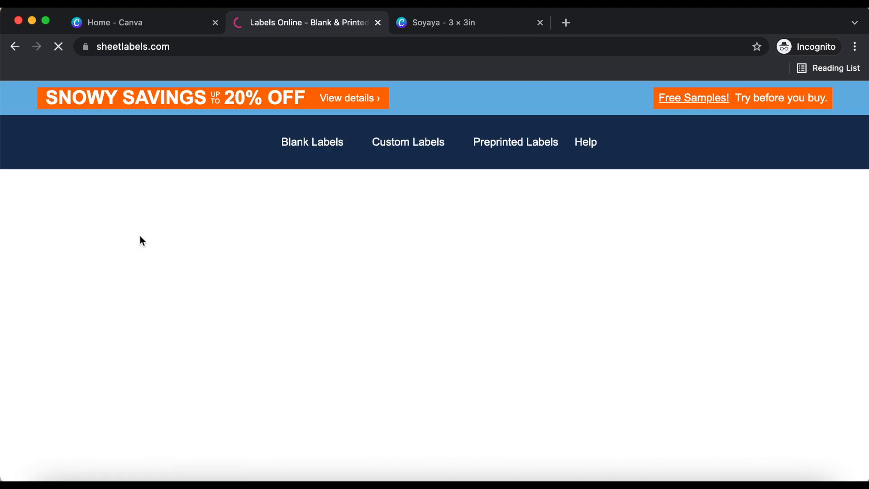
# Open the "Label Templates for Printing" page from the website's footer links
pyautogui.scroll(-20, 336, 292)
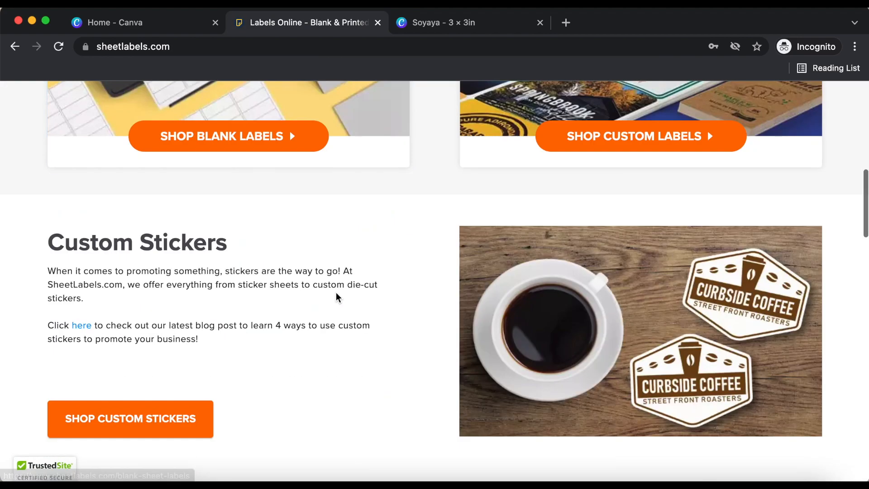
pyautogui.scroll(-10, 336, 293)
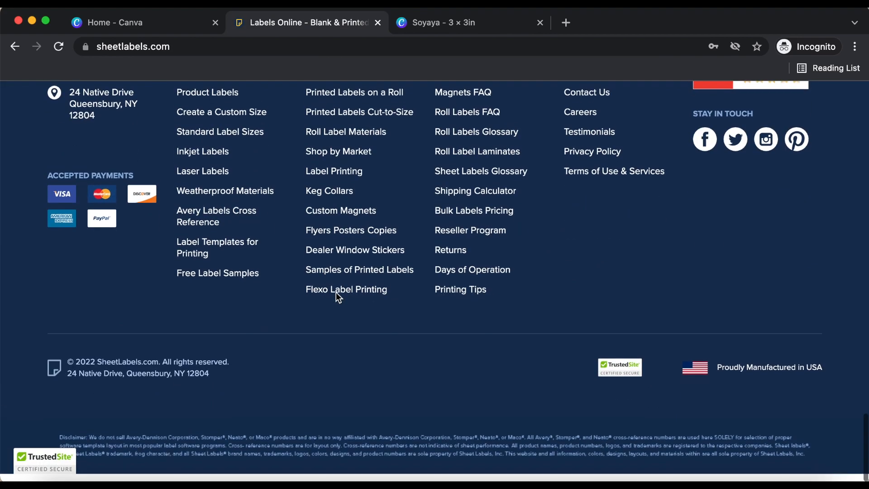
pyautogui.scroll(2, 335, 301)
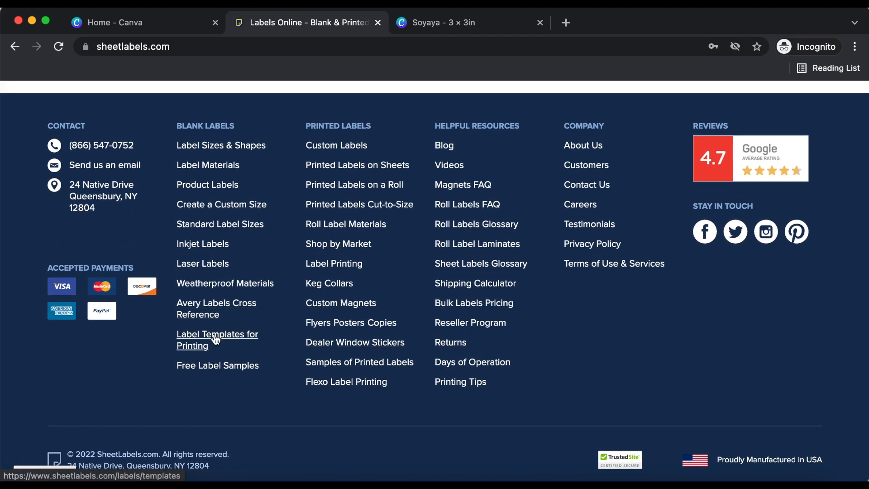
pyautogui.click(216, 338)
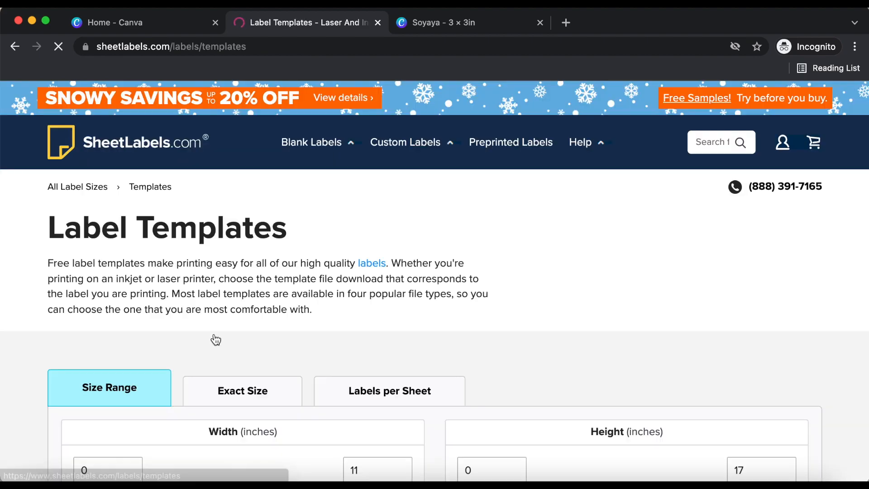
# Filter the label templates by exact size, with width 3 and height 3 inches
pyautogui.scroll(-4, 427, 336)
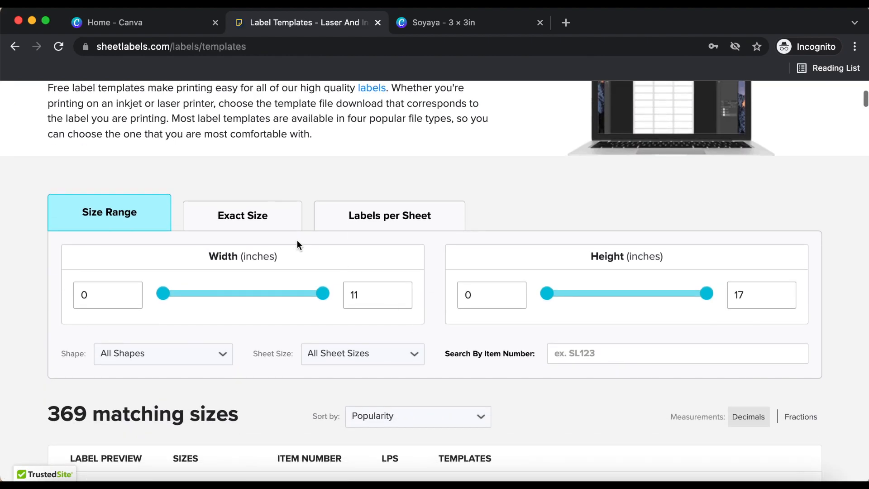
pyautogui.click(270, 227)
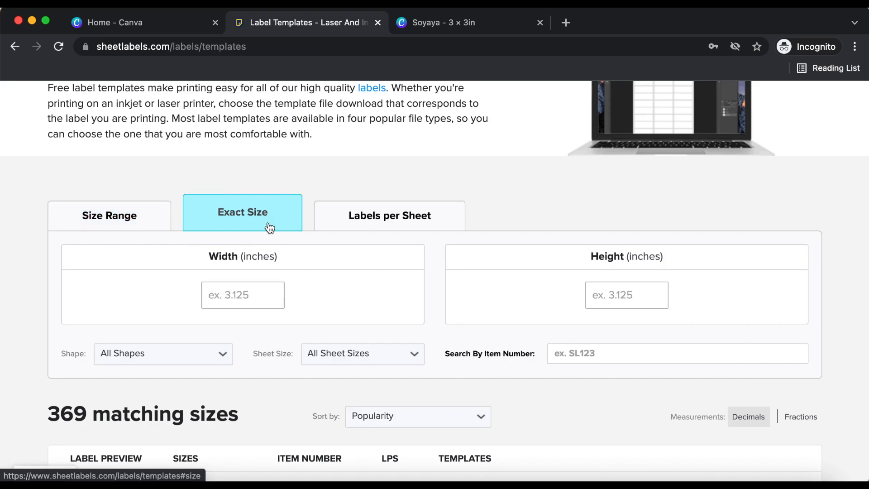
pyautogui.click(261, 307)
pyautogui.write('3')
pyautogui.click(626, 301)
pyautogui.write('3')
# Start an online design with the 3" x 3" square template SL1093 and dismiss the welcome tour
pyautogui.scroll(-2, 413, 341)
pyautogui.scroll(-6, 416, 336)
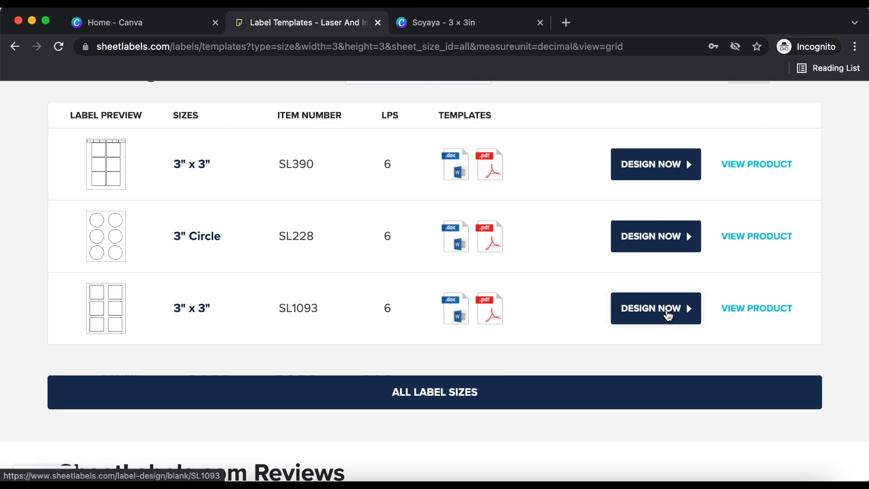
pyautogui.click(668, 308)
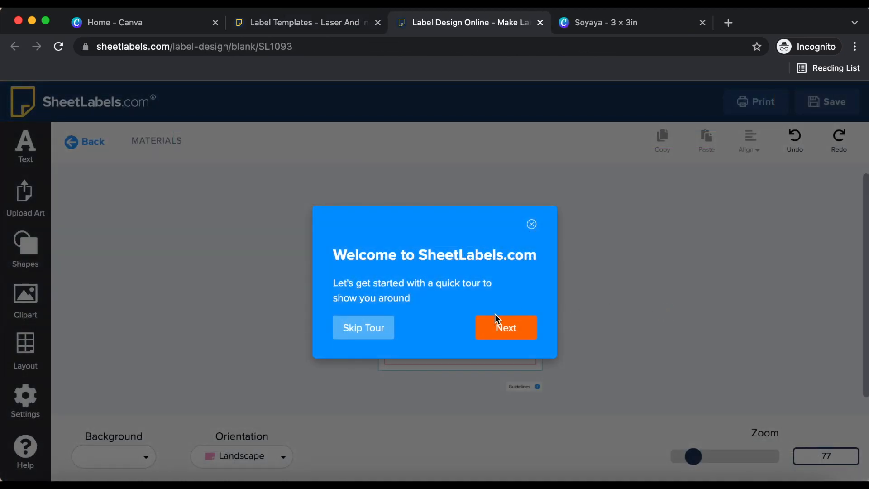
pyautogui.click(497, 335)
pyautogui.click(125, 224)
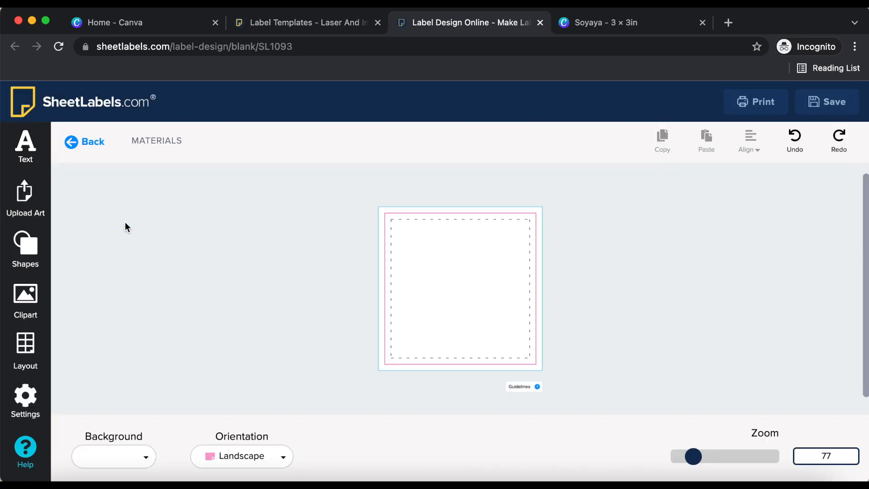
# Upload the SERENE.png artwork, found by searching the files for "serene", and place it on the label without cropping
pyautogui.click(39, 209)
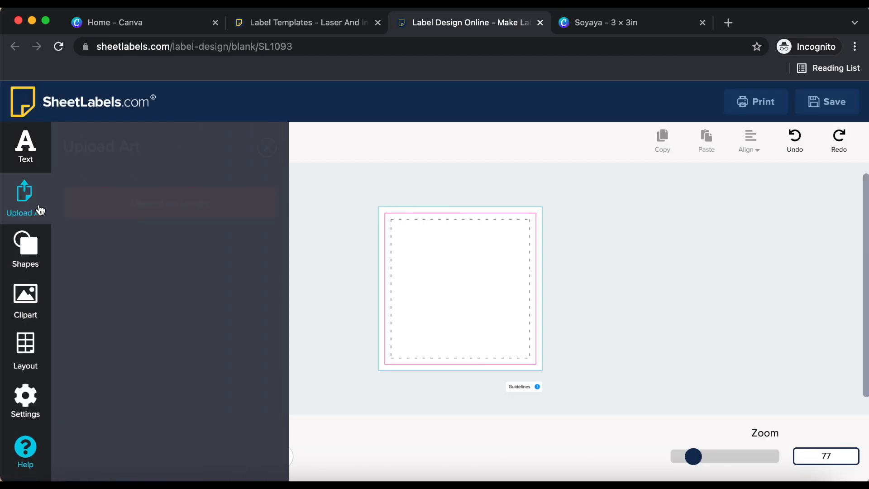
pyautogui.click(198, 218)
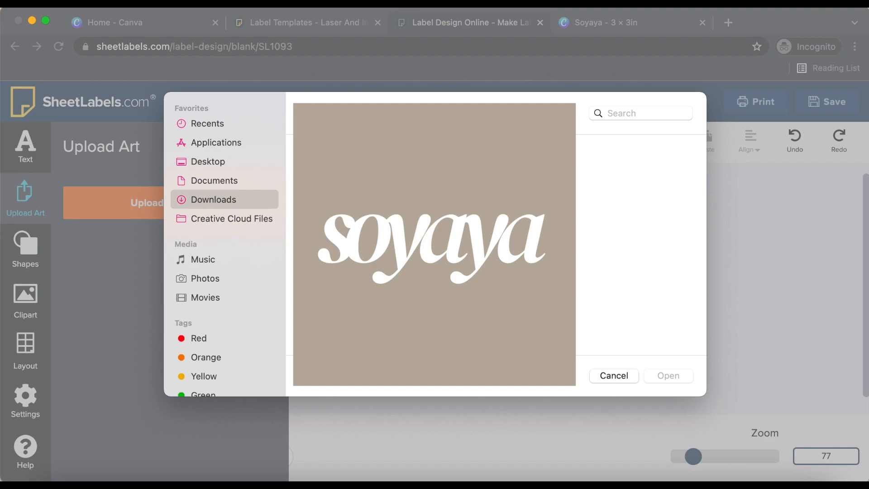
pyautogui.click(657, 112)
pyautogui.write('serene')
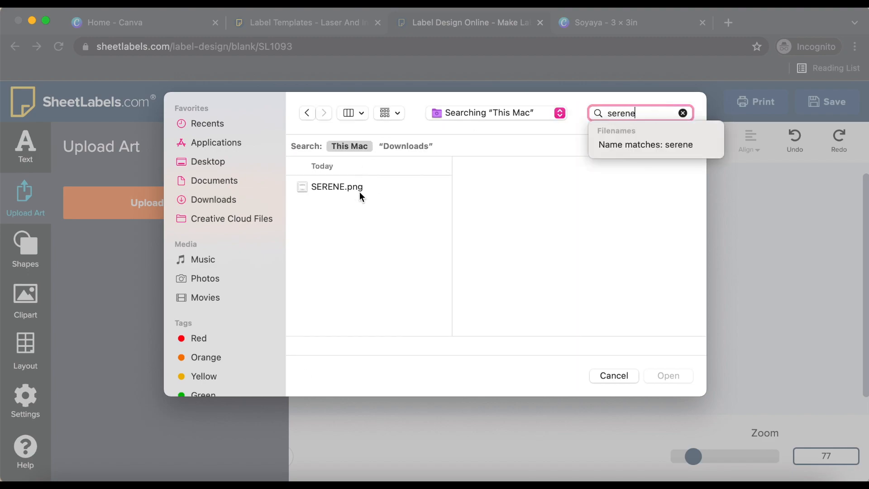
pyautogui.click(359, 191)
pyautogui.click(664, 377)
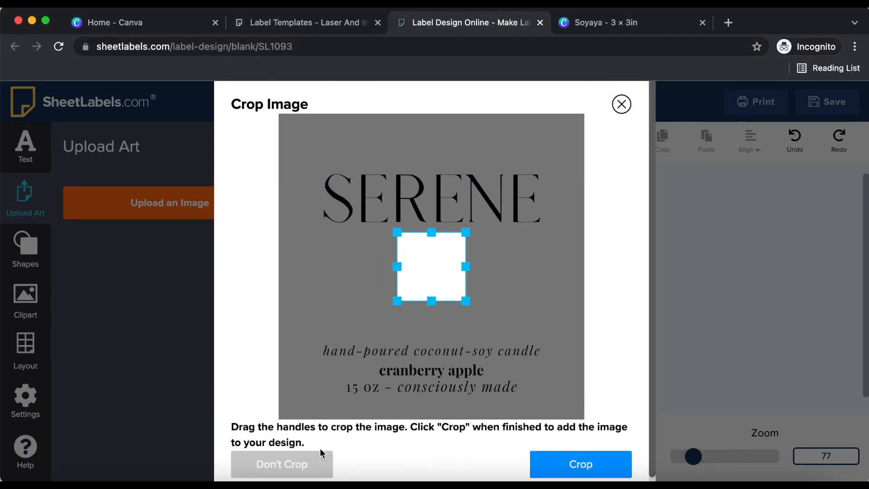
pyautogui.click(301, 462)
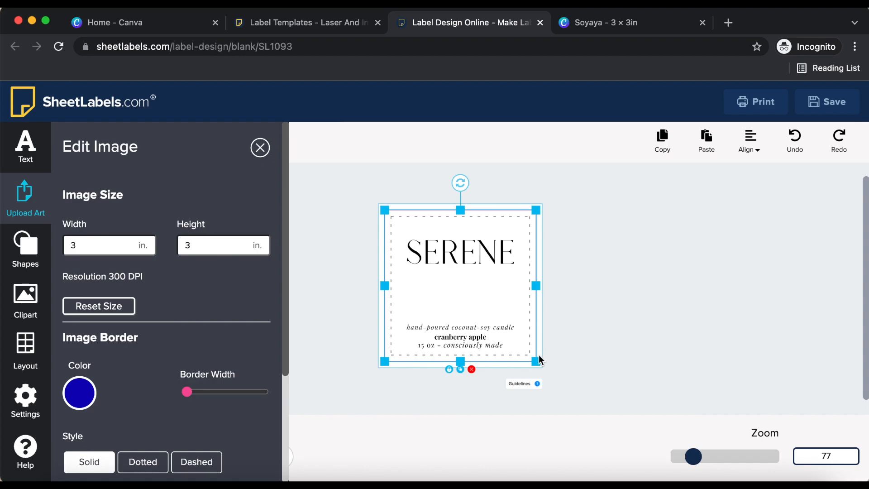
# Choose to print the label design from home and download the print-layout PDF
pyautogui.click(765, 105)
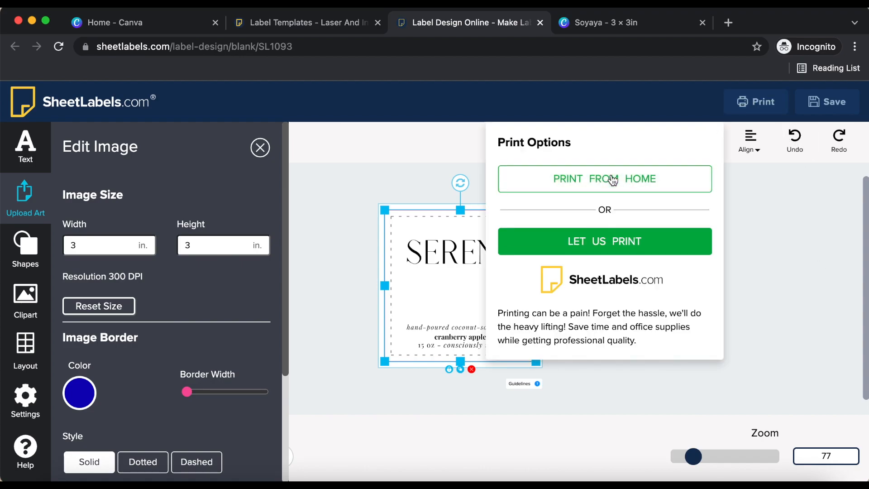
pyautogui.click(614, 178)
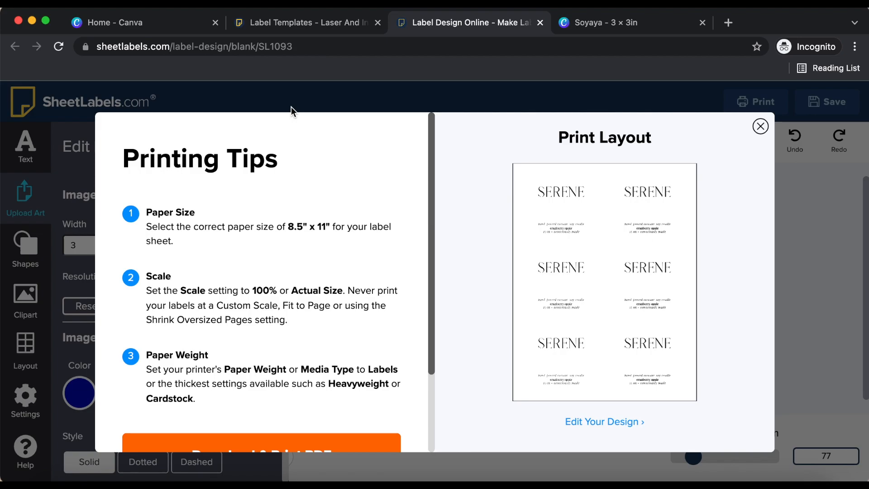
pyautogui.scroll(-3, 298, 276)
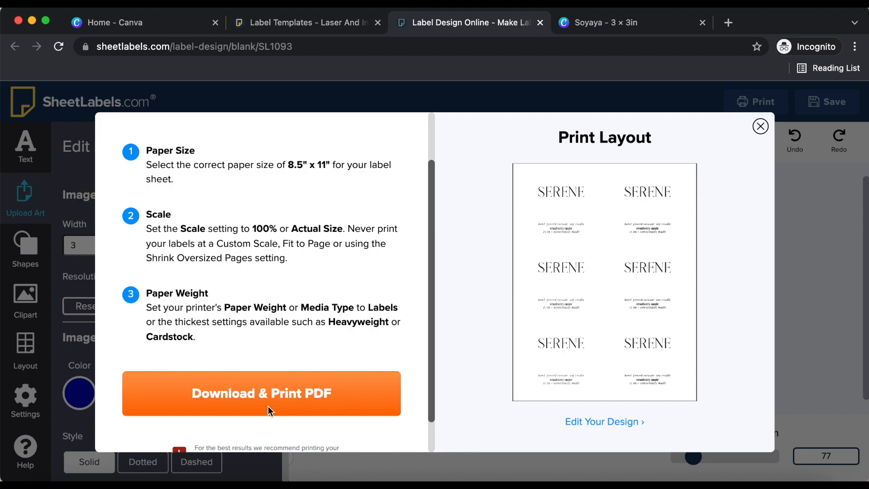
pyautogui.click(266, 399)
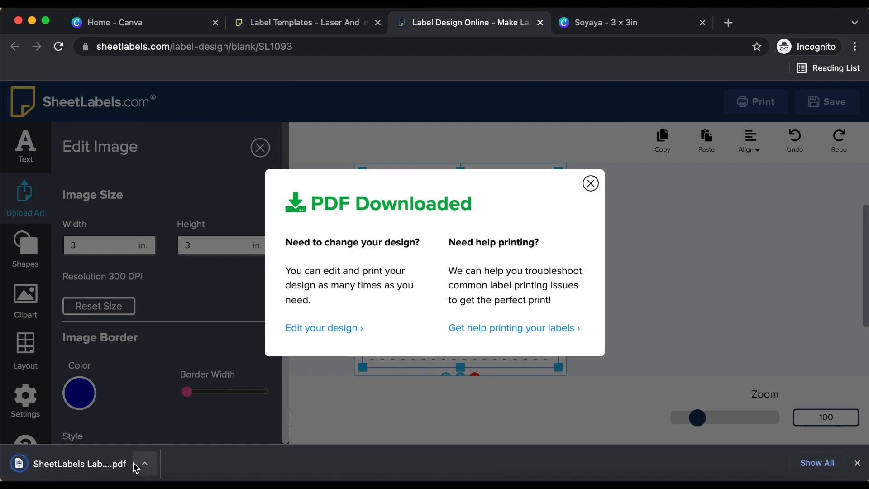
# Open the downloaded SheetLabels Label Design.pdf and review the SERENE labels on the sheet
pyautogui.click(111, 466)
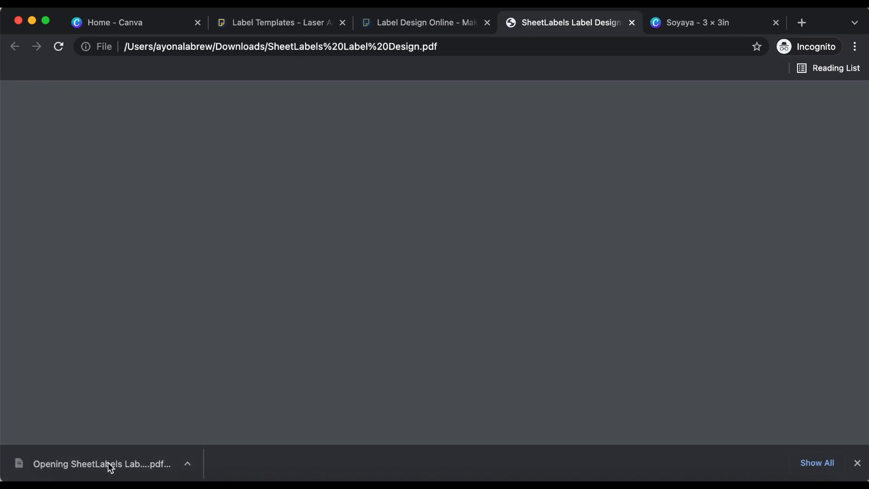
pyautogui.scroll(-3, 509, 394)
pyautogui.scroll(-8, 509, 399)
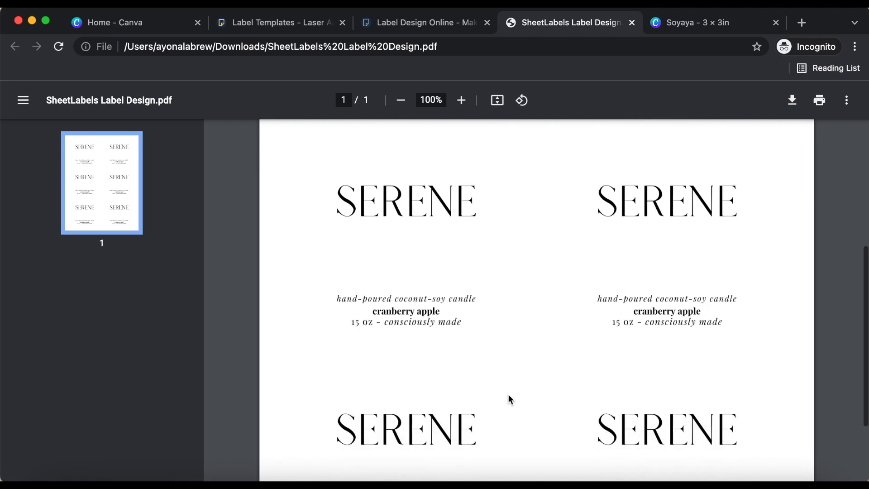